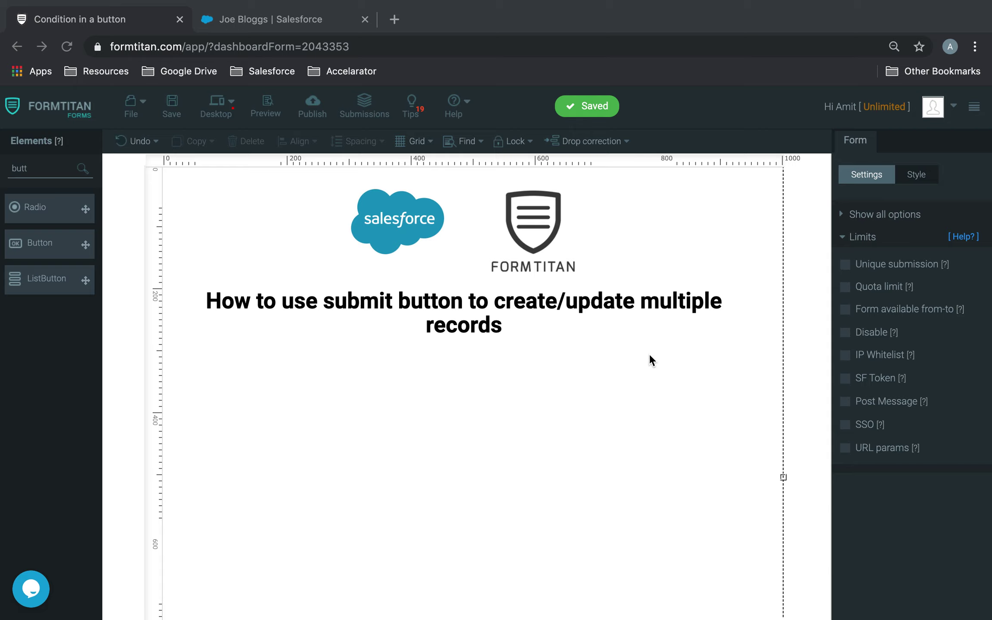
Search for 'text' and place a Textbox on the form below the heading
{"action": "left_click_drag", "start_coordinate": [49, 166], "coordinate": [2, 176]}
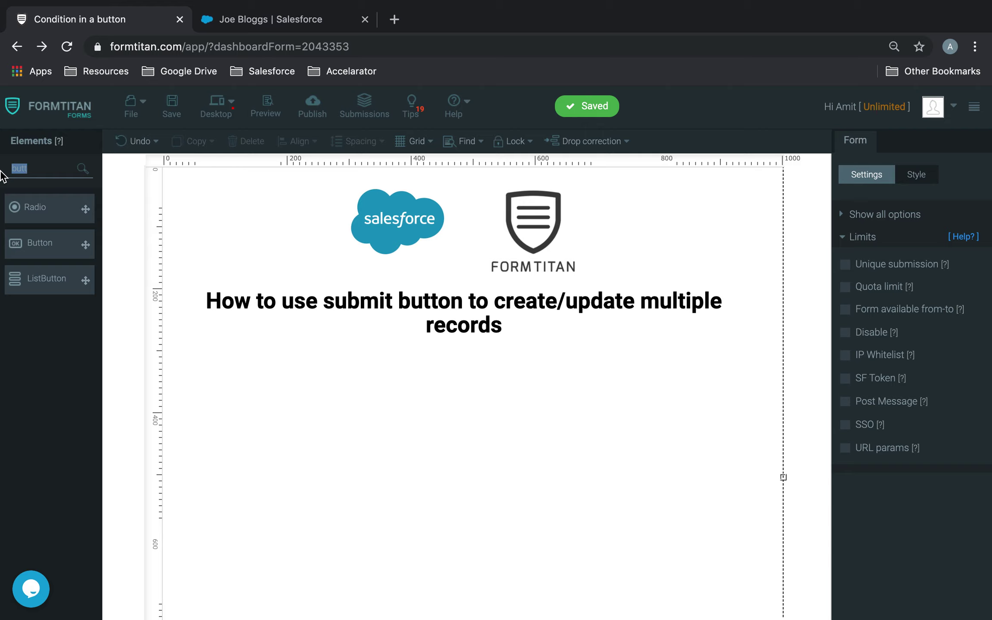
{"action": "type", "text": "text"}
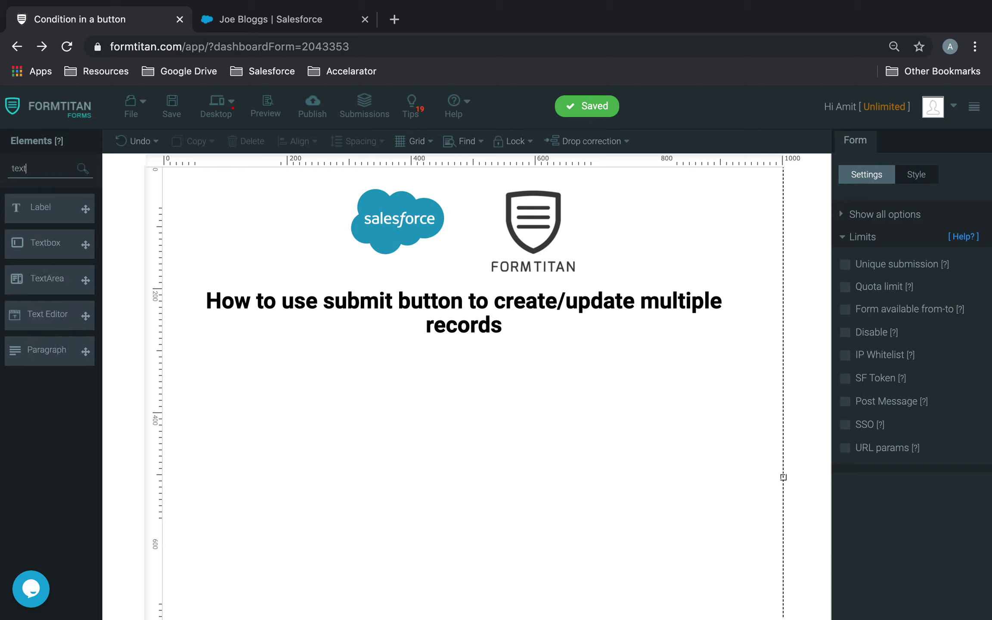
{"action": "left_click_drag", "start_coordinate": [48, 250], "coordinate": [396, 395]}
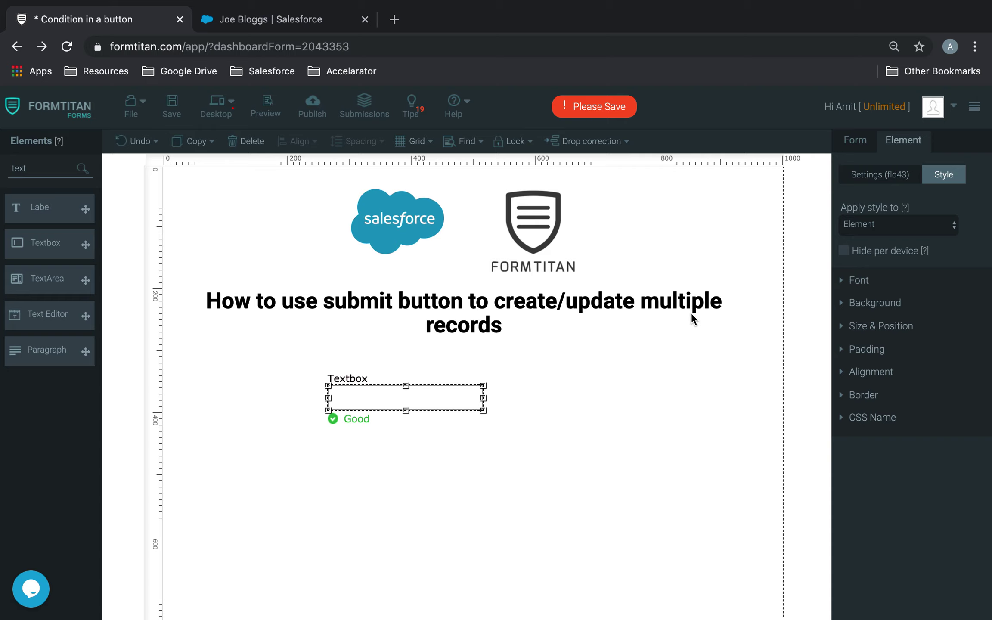
Add a Section below the heading and stretch it to full width
{"action": "left_click", "coordinate": [244, 140]}
{"action": "double_click", "coordinate": [19, 169]}
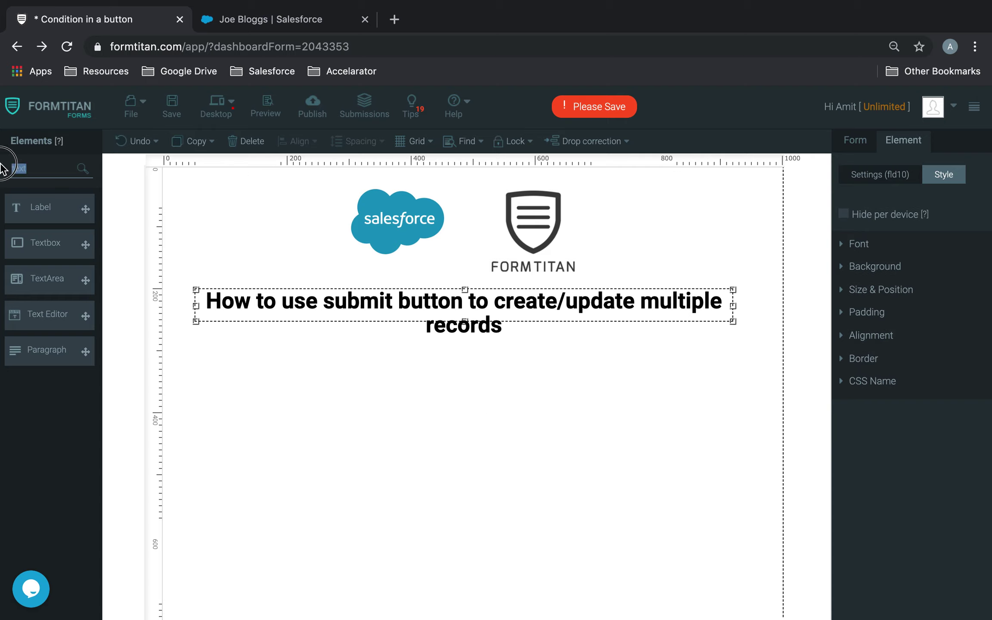
{"action": "type", "text": "sec"}
{"action": "left_click_drag", "start_coordinate": [85, 209], "coordinate": [339, 390]}
{"action": "left_click_drag", "start_coordinate": [406, 488], "coordinate": [689, 520]}
Duplicate the section, place the copy beneath it, and show the upper section's settings
{"action": "key", "text": "ctrl+c"}
{"action": "key", "text": "ctrl+v"}
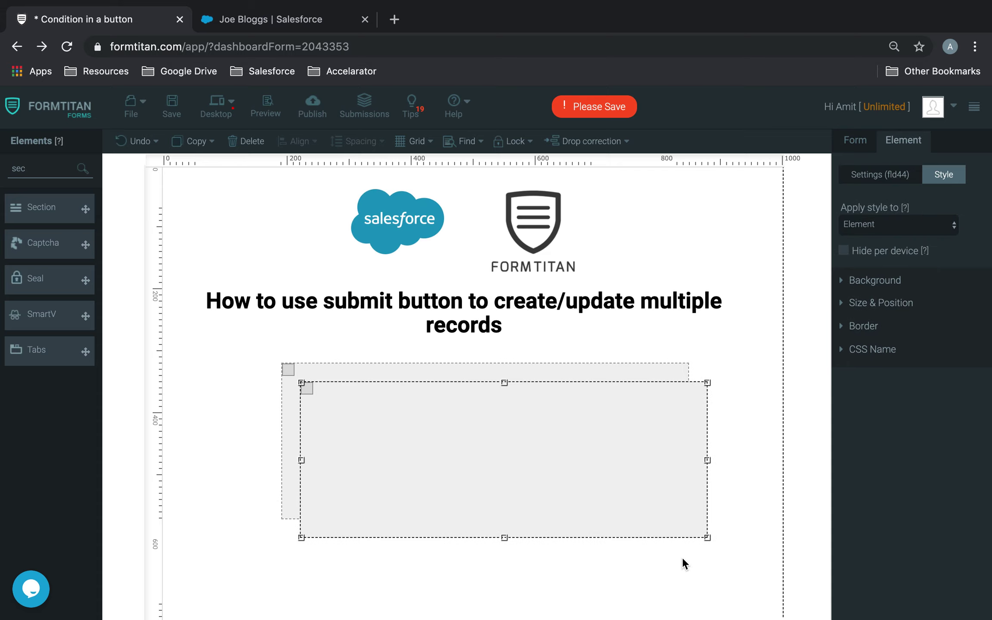
{"action": "scroll", "coordinate": [645, 448], "scroll_direction": "down", "scroll_amount": 3}
{"action": "left_click_drag", "start_coordinate": [645, 448], "coordinate": [609, 547]}
{"action": "left_click", "coordinate": [628, 333]}
{"action": "scroll", "coordinate": [626, 324], "scroll_direction": "up", "scroll_amount": 1}
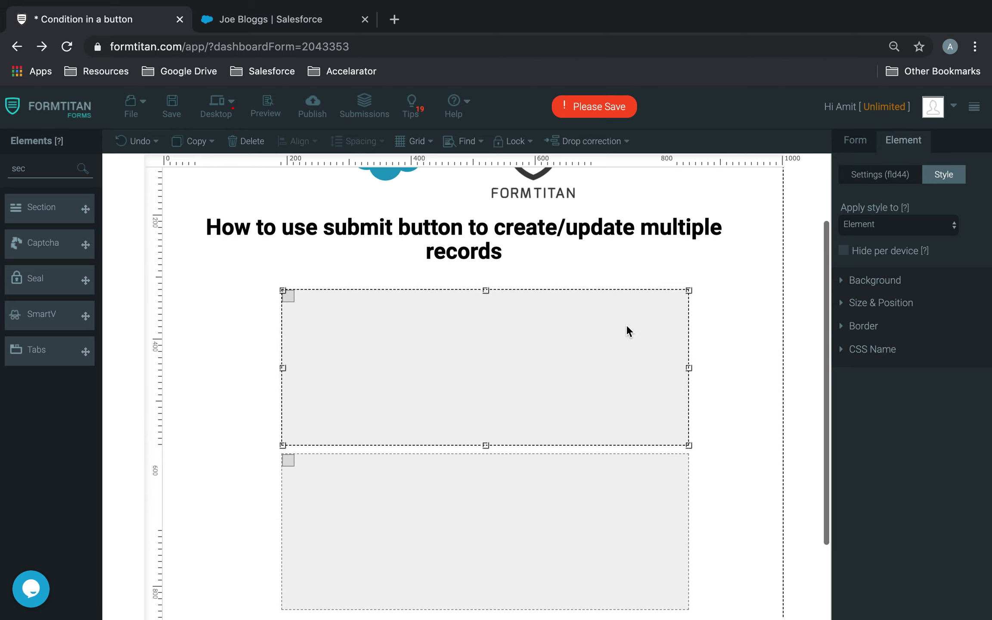
{"action": "left_click", "coordinate": [874, 180]}
Label the sections 'Account' and 'Contact' and show the Contact label bar
{"action": "double_click", "coordinate": [861, 253]}
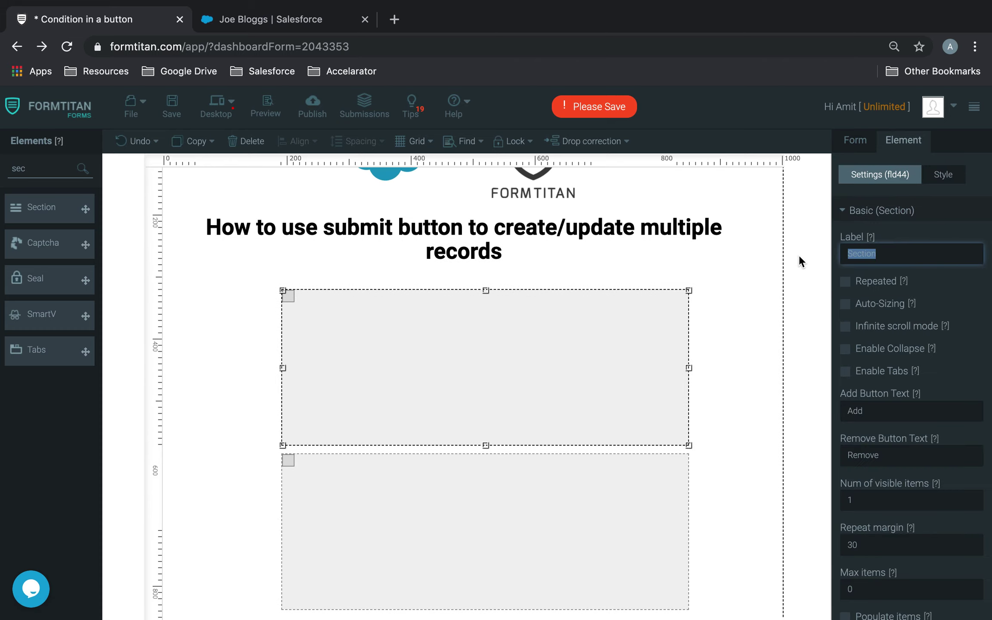
{"action": "type", "text": "Account"}
{"action": "left_click", "coordinate": [580, 503]}
{"action": "scroll", "coordinate": [921, 482], "scroll_direction": "down", "scroll_amount": 3}
{"action": "scroll", "coordinate": [922, 487], "scroll_direction": "up", "scroll_amount": 3}
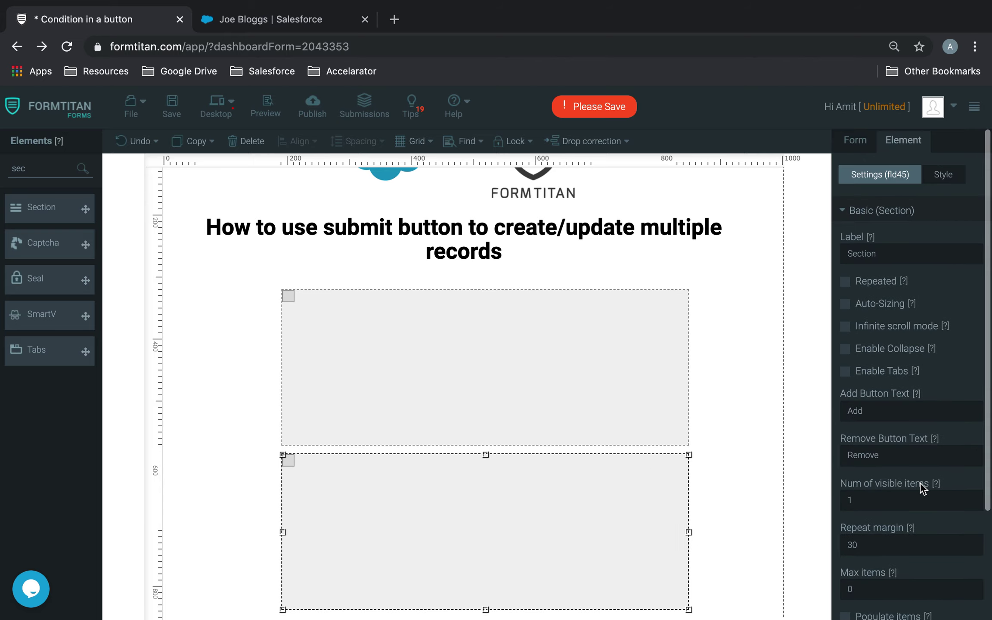
{"action": "double_click", "coordinate": [909, 248]}
{"action": "type", "text": "Contact"}
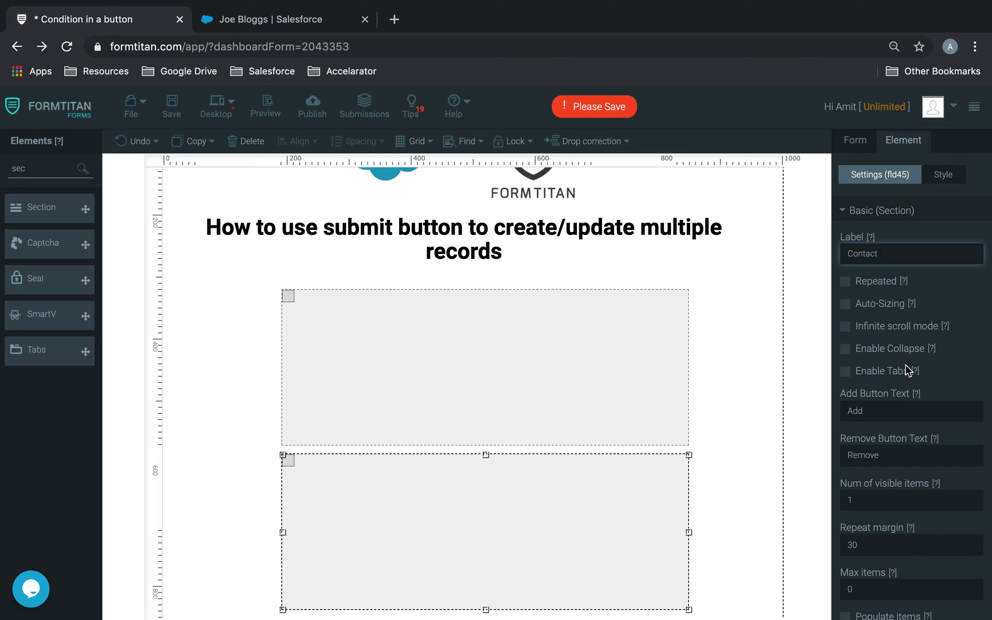
{"action": "scroll", "coordinate": [907, 369], "scroll_direction": "down", "scroll_amount": 3}
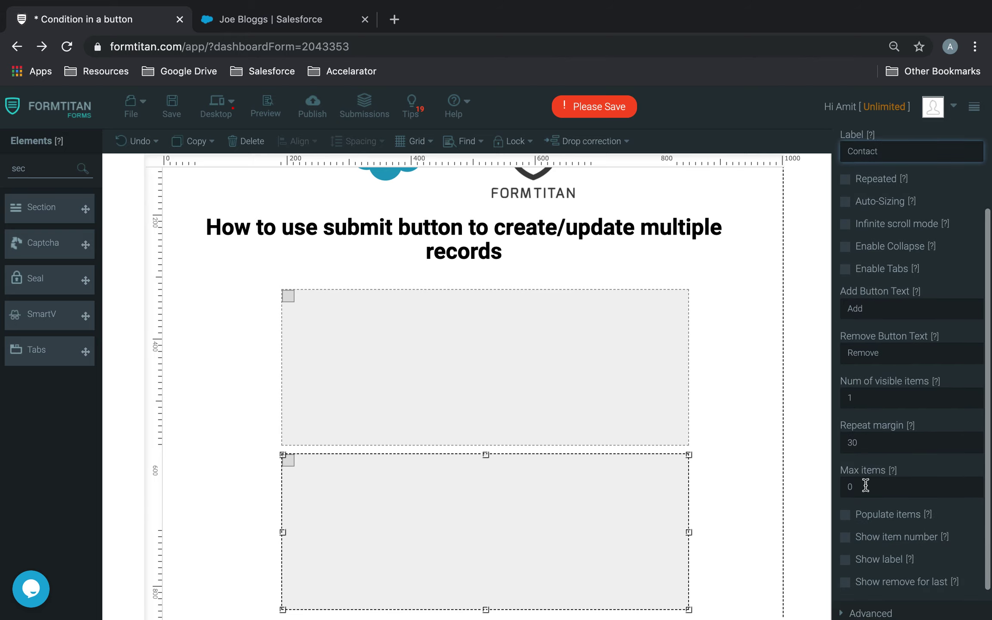
{"action": "left_click", "coordinate": [846, 561]}
Turn on the label bar for the Account section
{"action": "left_click", "coordinate": [603, 347]}
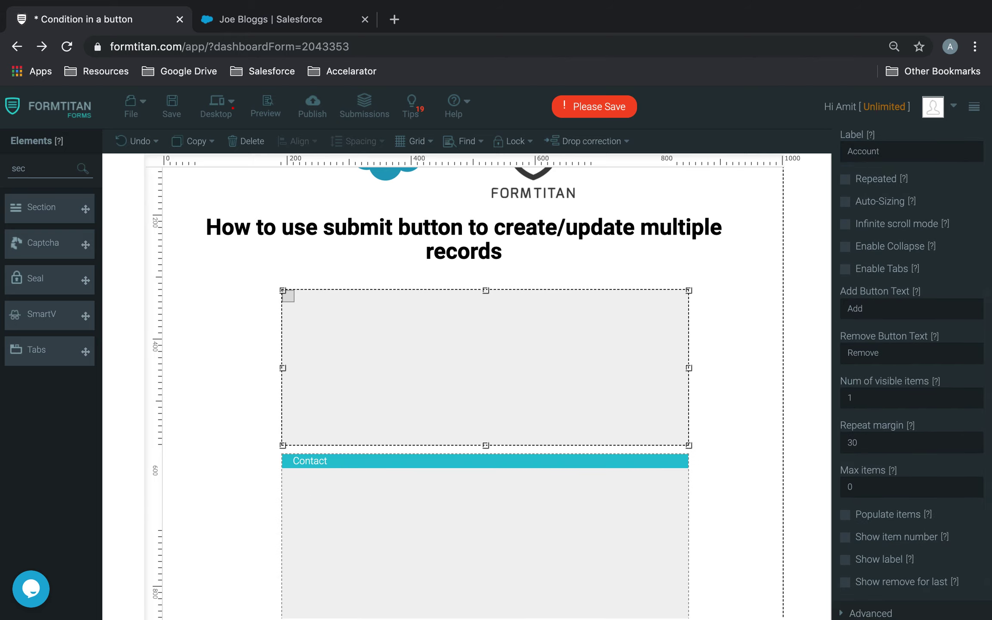
{"action": "scroll", "coordinate": [913, 534], "scroll_direction": "down", "scroll_amount": 1}
{"action": "left_click", "coordinate": [846, 526]}
{"action": "scroll", "coordinate": [754, 525], "scroll_direction": "down", "scroll_amount": 1}
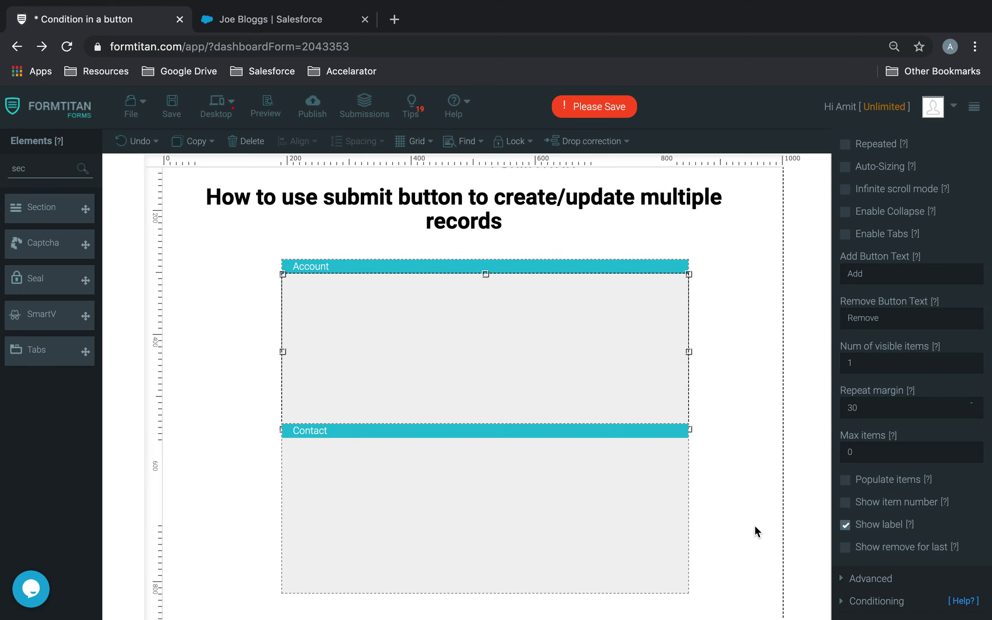
{"action": "scroll", "coordinate": [754, 525], "scroll_direction": "down", "scroll_amount": 2}
{"action": "left_click", "coordinate": [725, 358]}
{"action": "scroll", "coordinate": [582, 288], "scroll_direction": "up", "scroll_amount": 3}
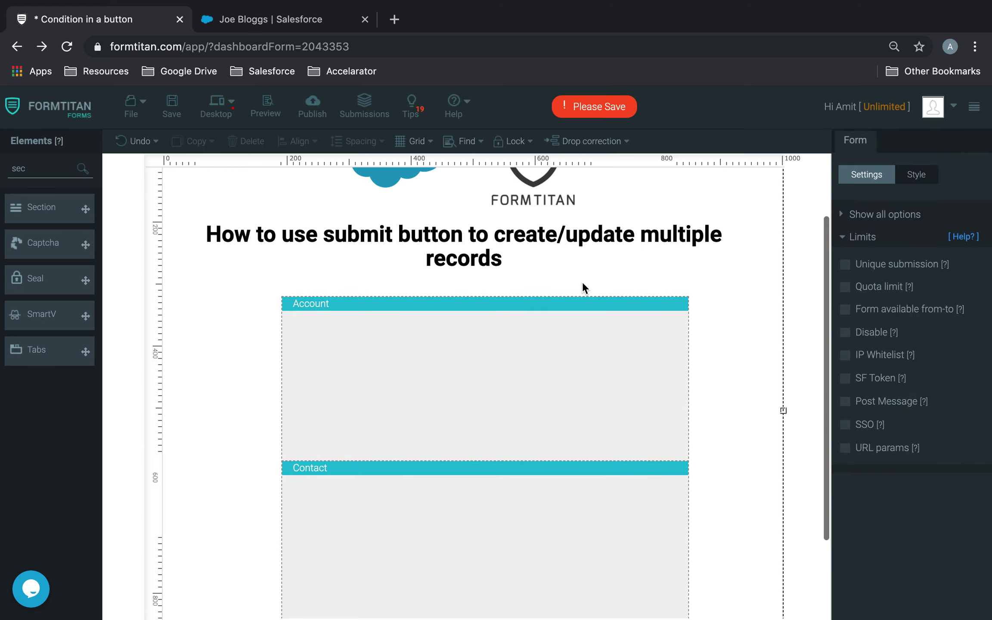
Shorten the Account section and snap the Contact section directly beneath it
{"action": "left_click", "coordinate": [569, 370]}
{"action": "left_click_drag", "start_coordinate": [569, 372], "coordinate": [569, 359]}
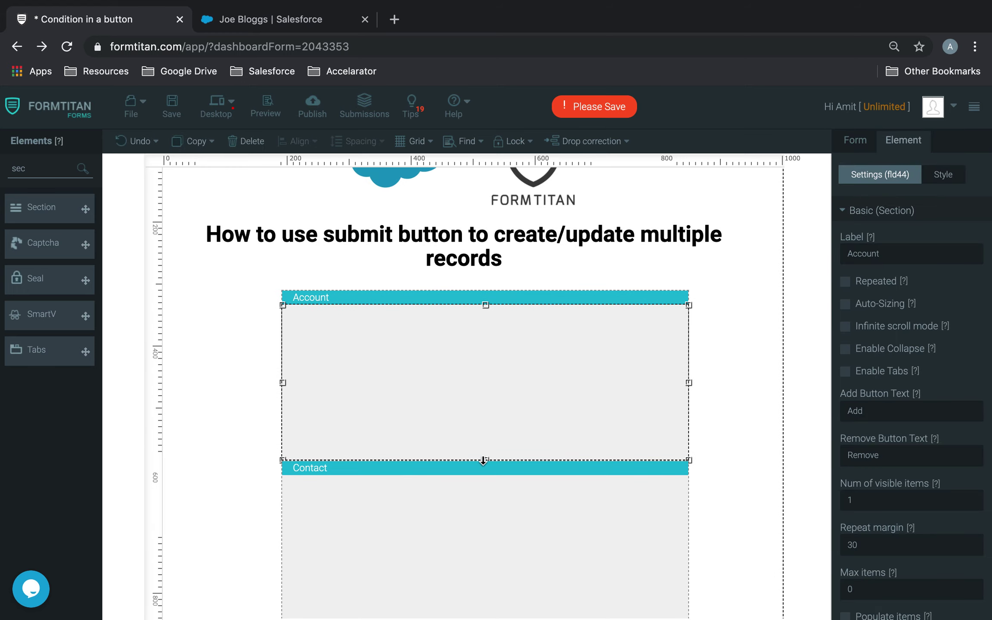
{"action": "left_click_drag", "start_coordinate": [484, 459], "coordinate": [487, 398]}
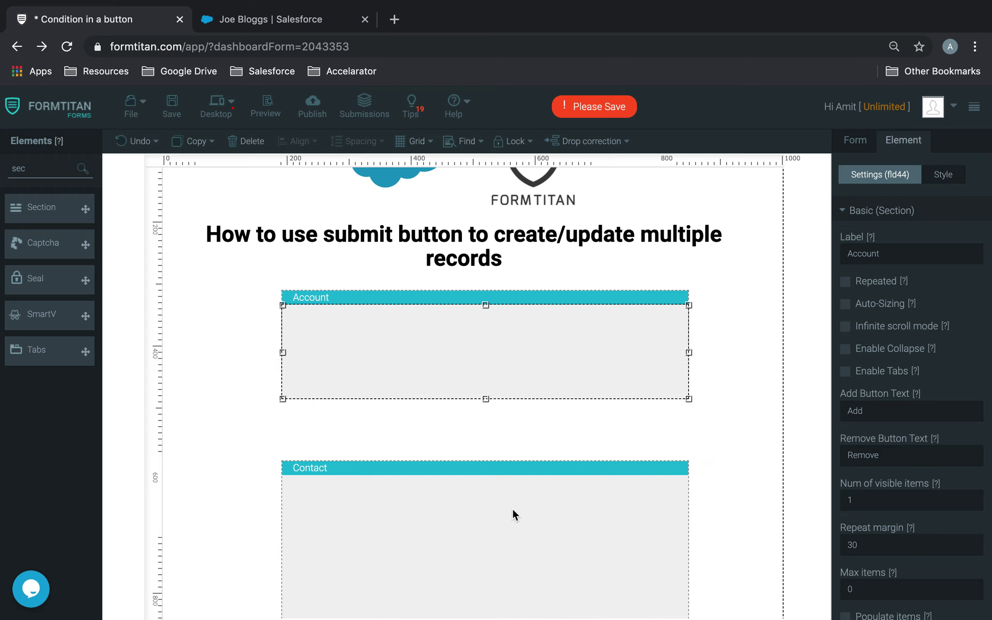
{"action": "left_click_drag", "start_coordinate": [513, 508], "coordinate": [513, 464]}
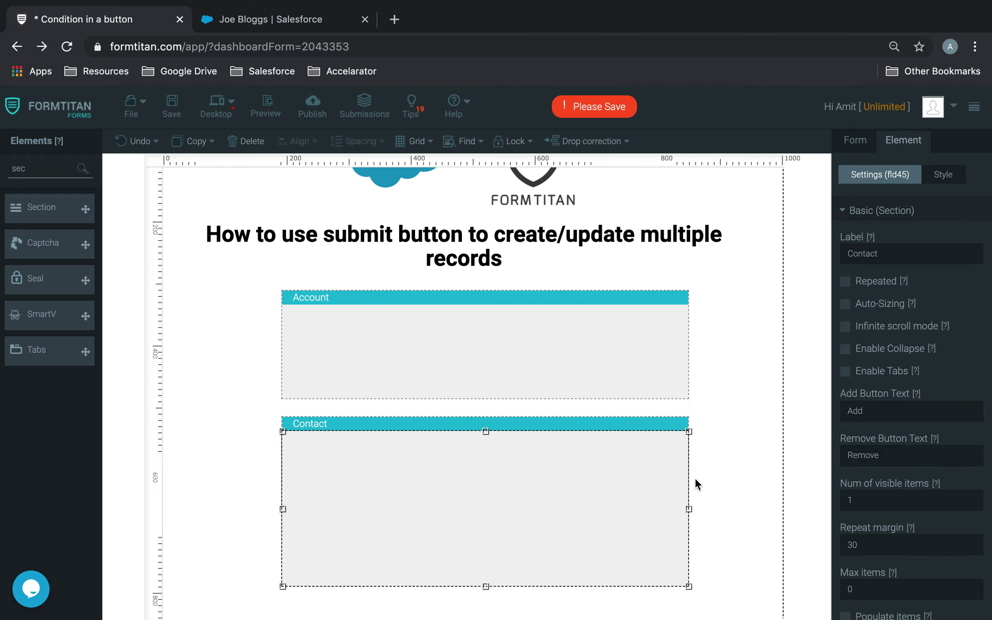
{"action": "left_click_drag", "start_coordinate": [605, 491], "coordinate": [614, 482]}
{"action": "left_click", "coordinate": [745, 453]}
Add a Button of type submit below the Contact section, skipping Salesforce actions, and save the form
{"action": "left_click", "coordinate": [6, 170]}
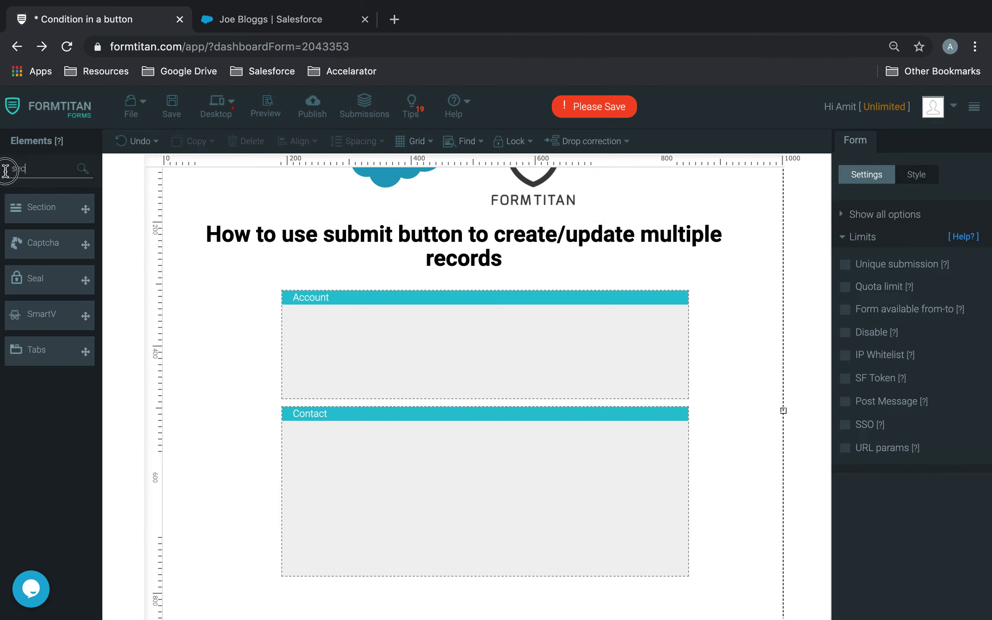
{"action": "key", "text": "BackSpace"}
{"action": "key", "text": "BackSpace"}
{"action": "key", "text": "BackSpace"}
{"action": "type", "text": "sub"}
{"action": "left_click_drag", "start_coordinate": [22, 207], "coordinate": [434, 602]}
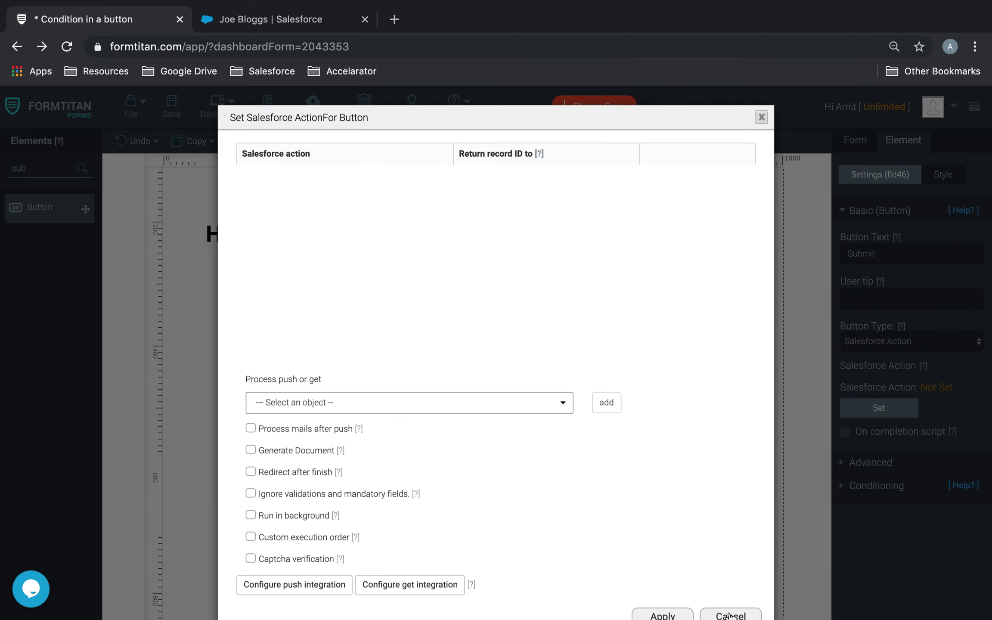
{"action": "left_click", "coordinate": [729, 616]}
{"action": "left_click", "coordinate": [882, 341]}
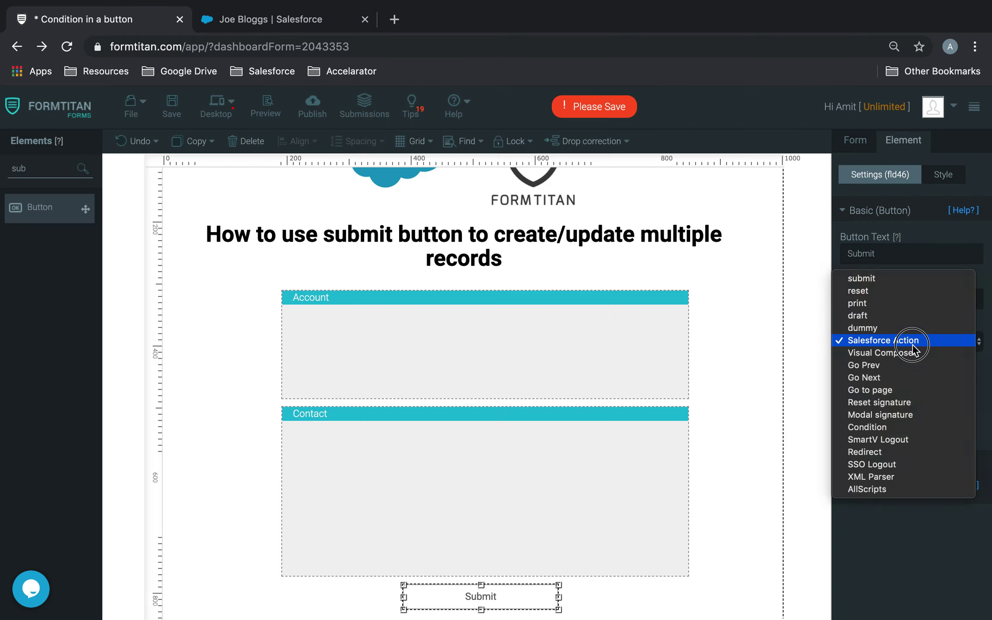
{"action": "left_click", "coordinate": [877, 283]}
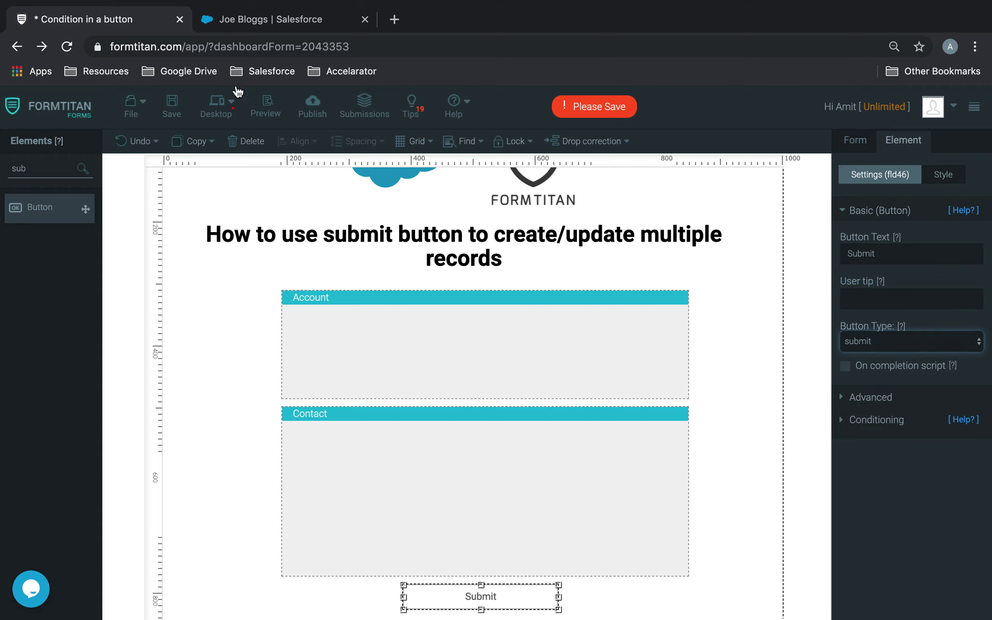
{"action": "left_click", "coordinate": [172, 108]}
Place two textboxes in the Account section and label the left one 'Account Name'
{"action": "type", "text": "text"}
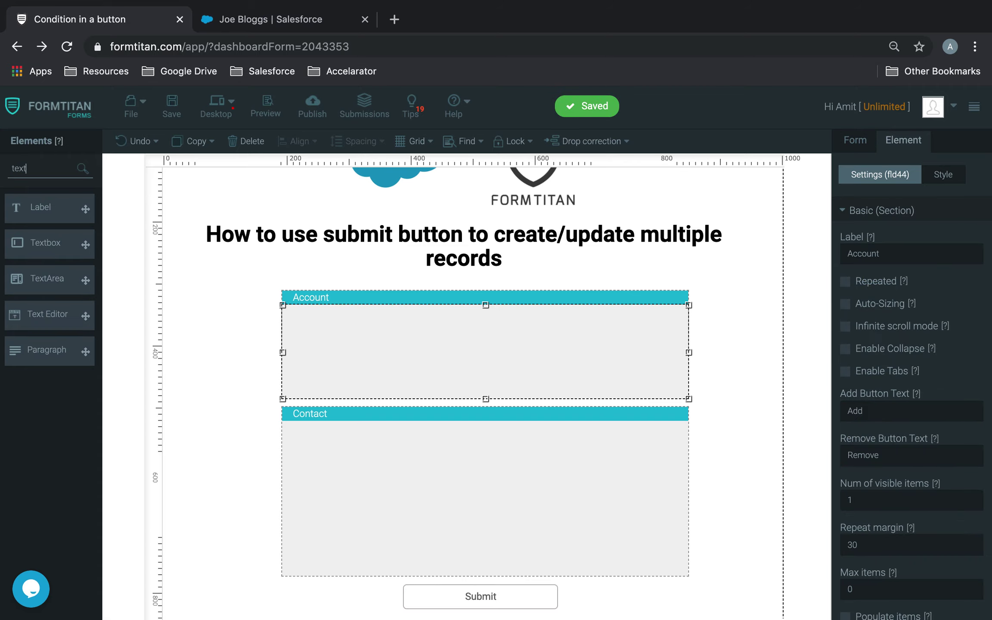
{"action": "left_click_drag", "start_coordinate": [49, 243], "coordinate": [564, 353]}
{"action": "left_click", "coordinate": [376, 345]}
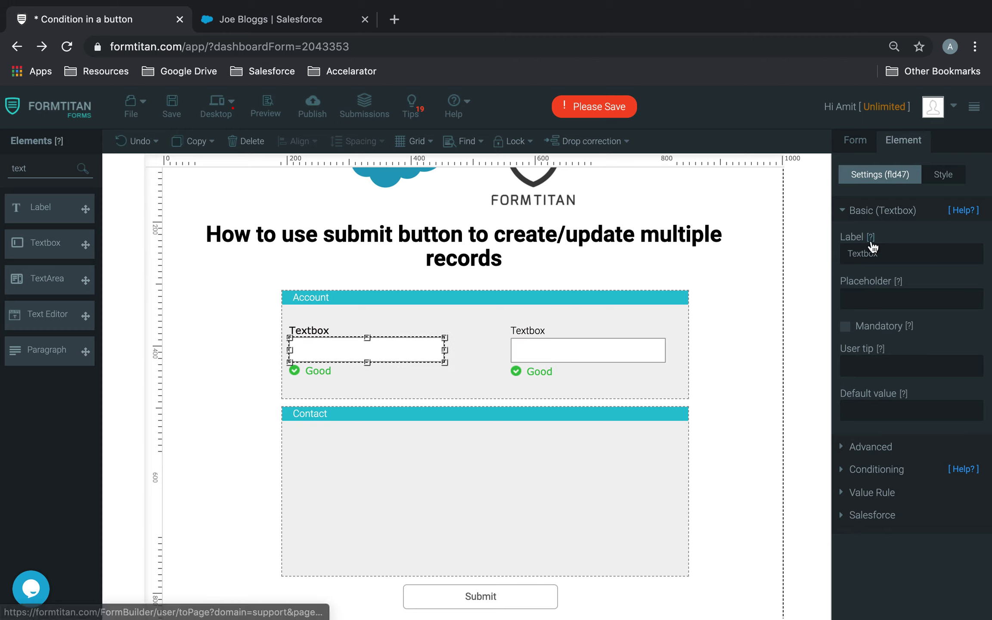
{"action": "double_click", "coordinate": [841, 254]}
{"action": "type", "text": "Account "}
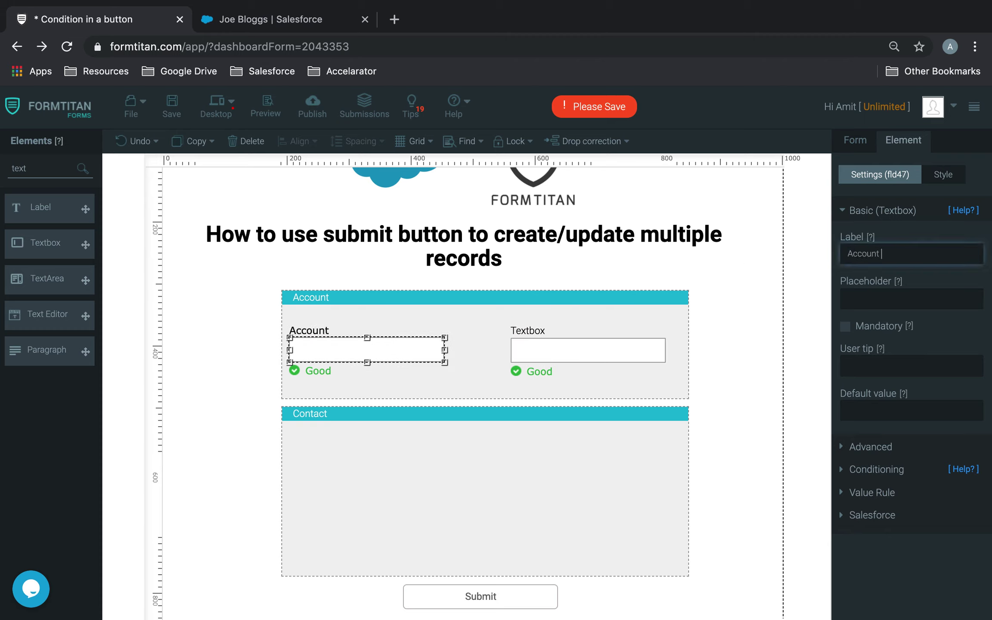
{"action": "type", "text": "Name"}
Label the right textbox 'Prospect Rating' with default value Hot
{"action": "left_click", "coordinate": [583, 359]}
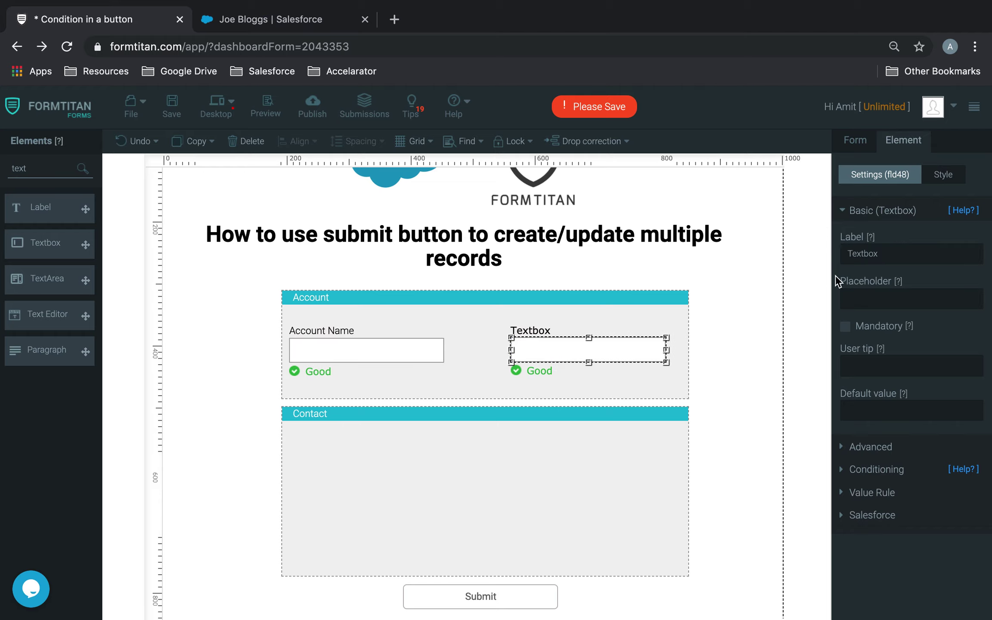
{"action": "double_click", "coordinate": [890, 254]}
{"action": "type", "text": "Prospect Rating"}
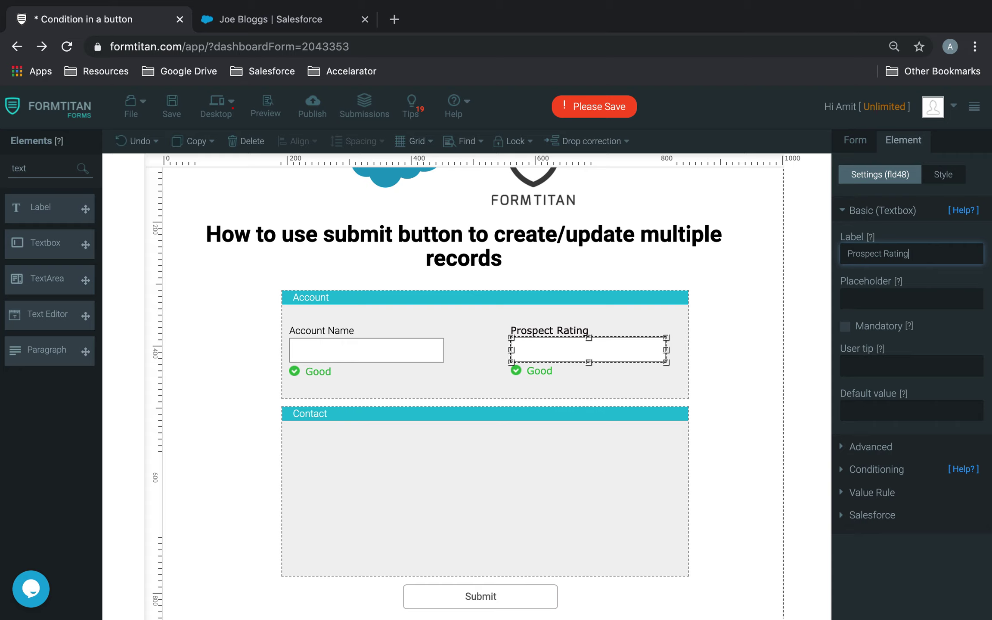
{"action": "left_click", "coordinate": [905, 416]}
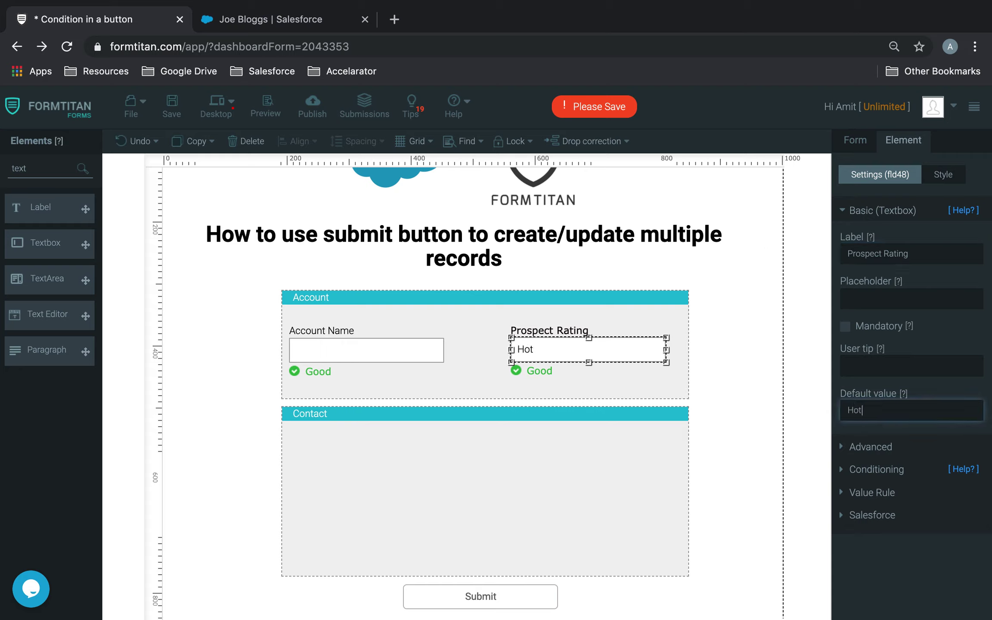
{"action": "left_click", "coordinate": [49, 167]}
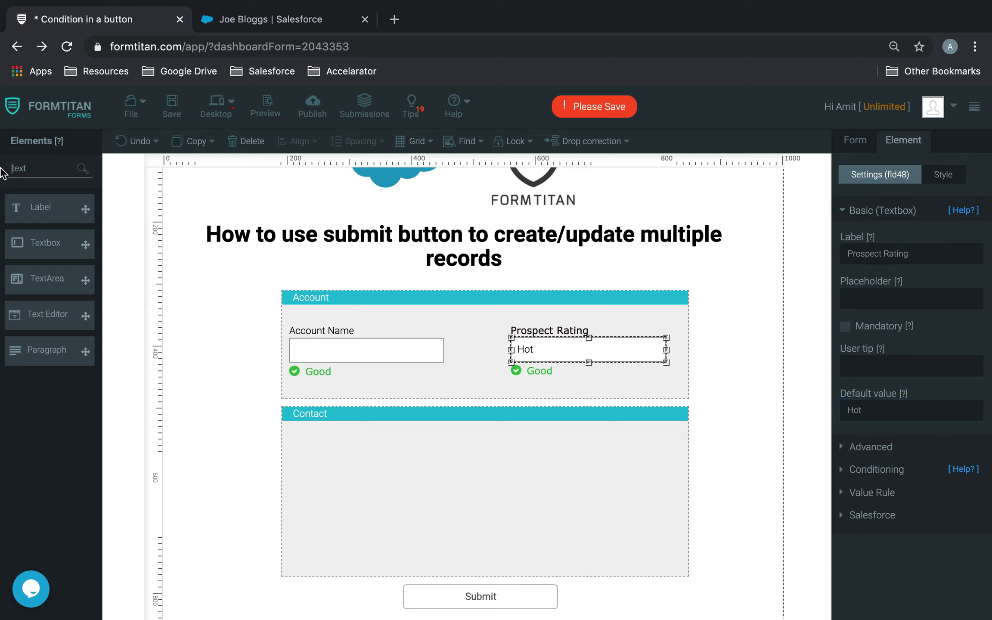
Add a Full Name field at the top of the Contact section
{"action": "double_click", "coordinate": [65, 168]}
{"action": "type", "text": "full"}
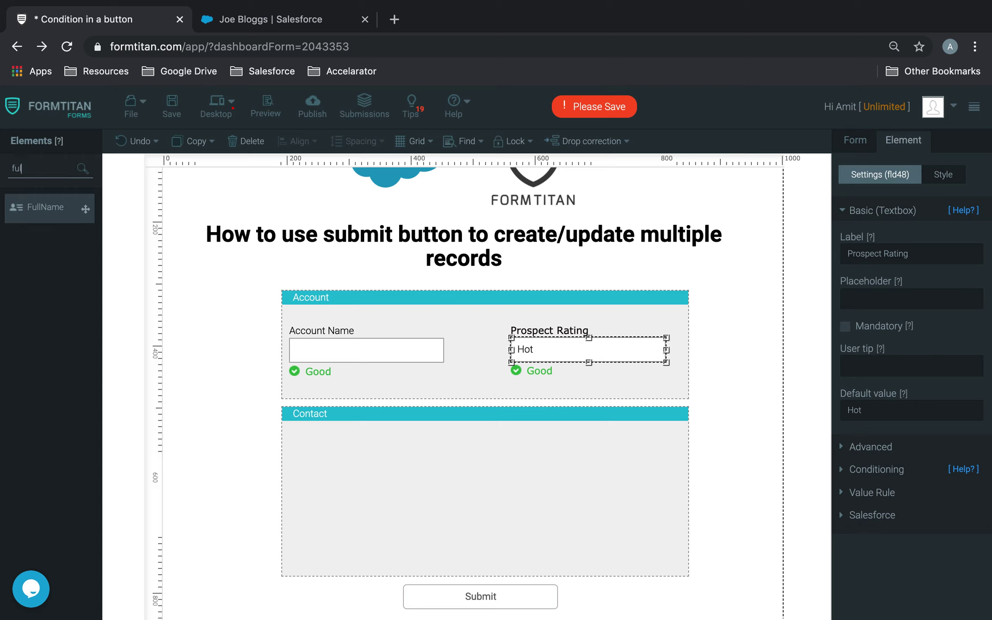
{"action": "left_click_drag", "start_coordinate": [82, 208], "coordinate": [367, 448]}
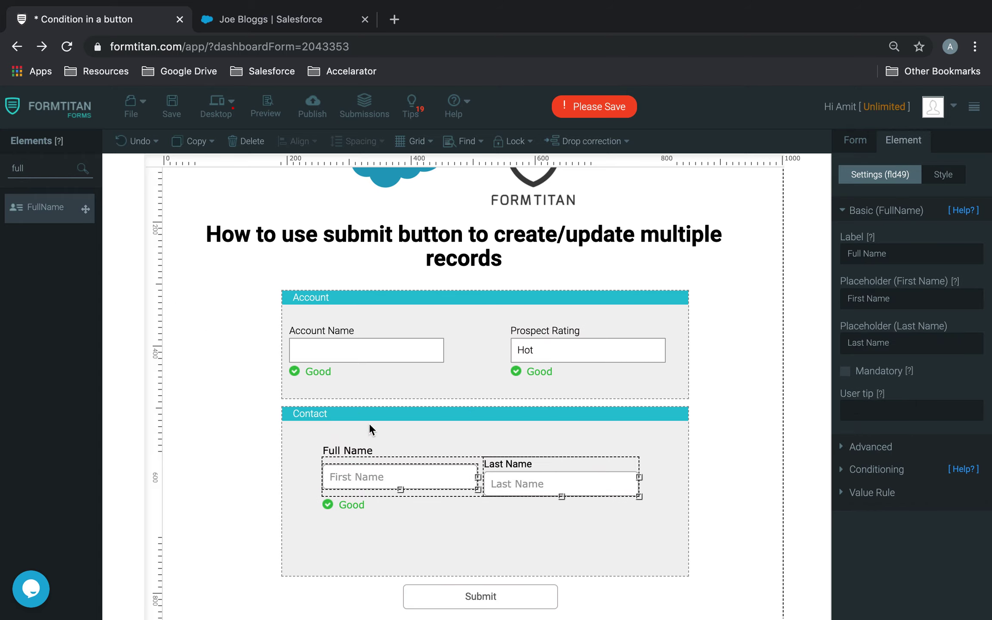
{"action": "left_click_drag", "start_coordinate": [526, 487], "coordinate": [546, 452]}
{"action": "left_click", "coordinate": [734, 396]}
{"action": "left_click", "coordinate": [739, 404]}
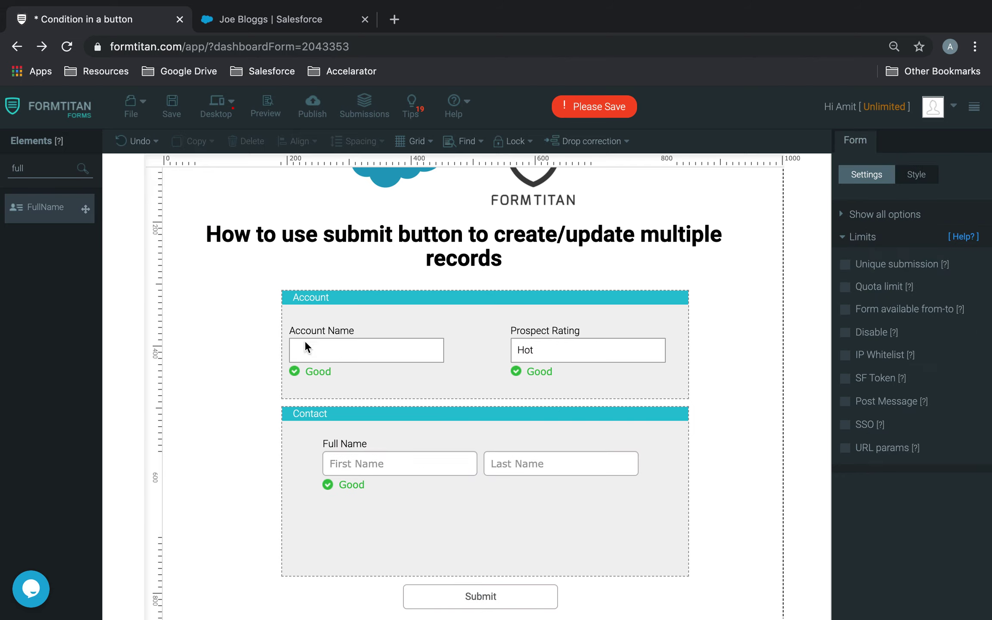
Add an Email field lined up under Full Name
{"action": "double_click", "coordinate": [28, 164]}
{"action": "key", "text": "BackSpace"}
{"action": "type", "text": "emai"}
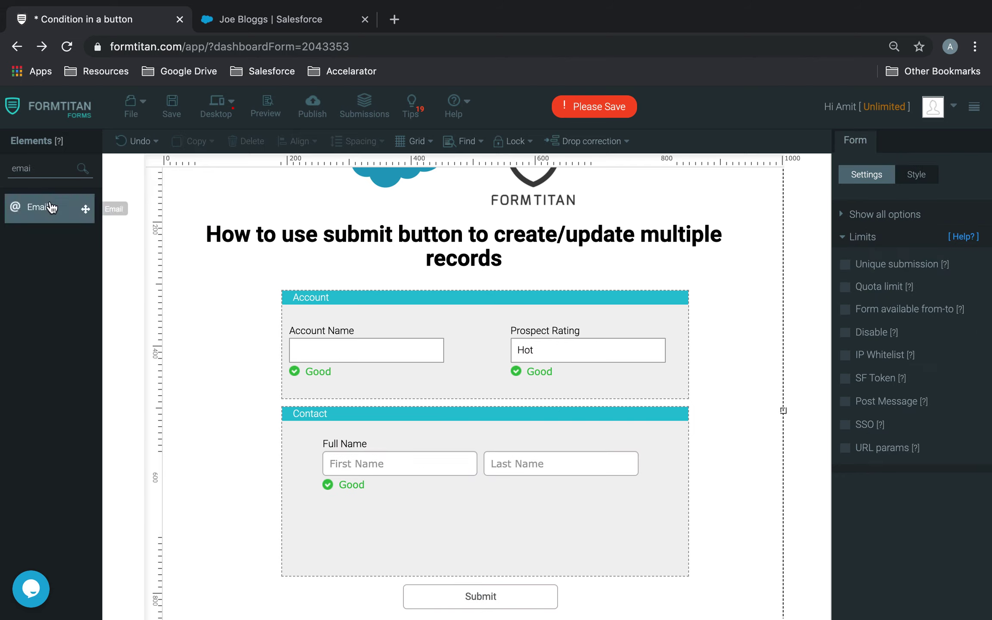
{"action": "left_click_drag", "start_coordinate": [51, 208], "coordinate": [456, 499]}
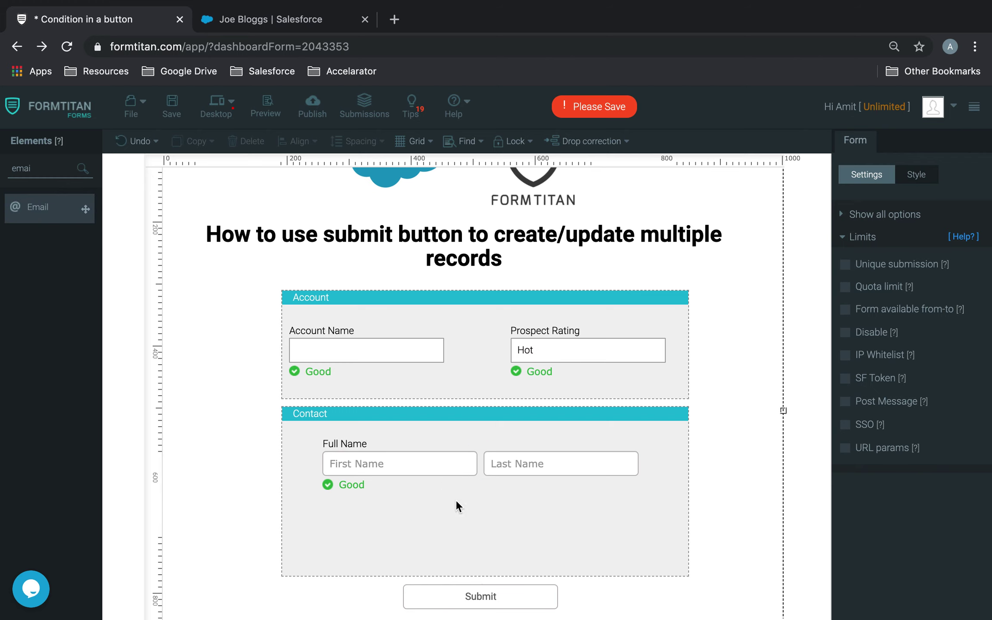
{"action": "left_click_drag", "start_coordinate": [526, 528], "coordinate": [527, 510]}
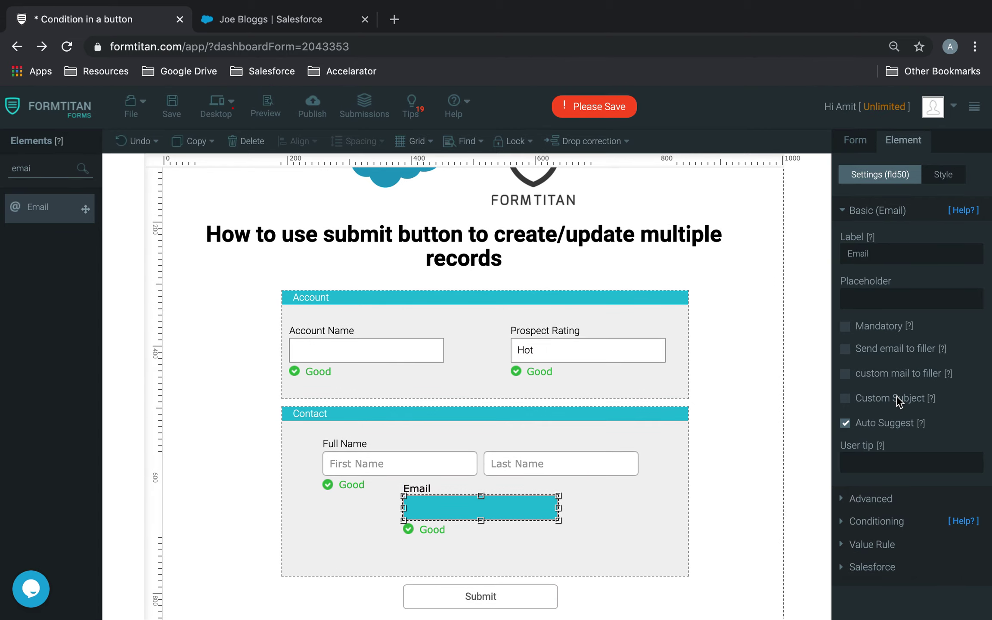
Swap the Email element for a widened plain textbox labelled 'Email' and save the form
{"action": "left_click", "coordinate": [242, 141]}
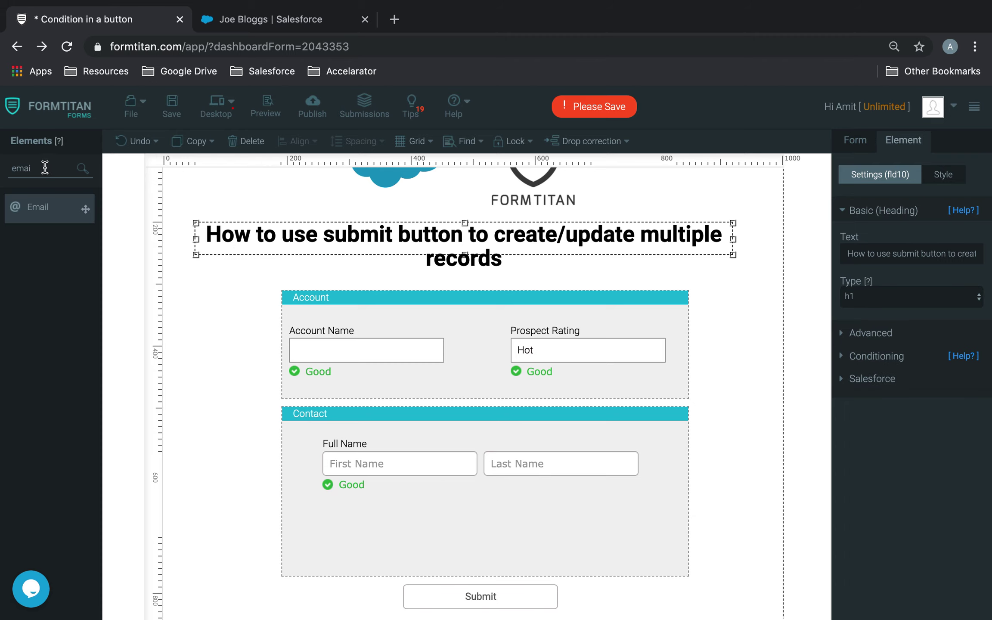
{"action": "left_click_drag", "start_coordinate": [46, 168], "coordinate": [3, 173]}
{"action": "type", "text": "text"}
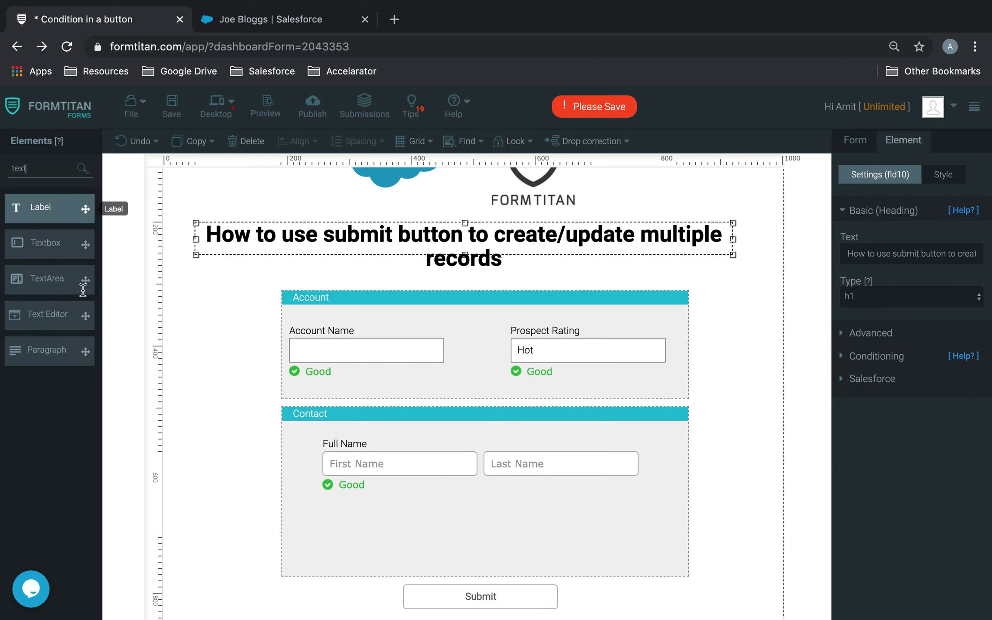
{"action": "left_click_drag", "start_coordinate": [41, 248], "coordinate": [444, 512]}
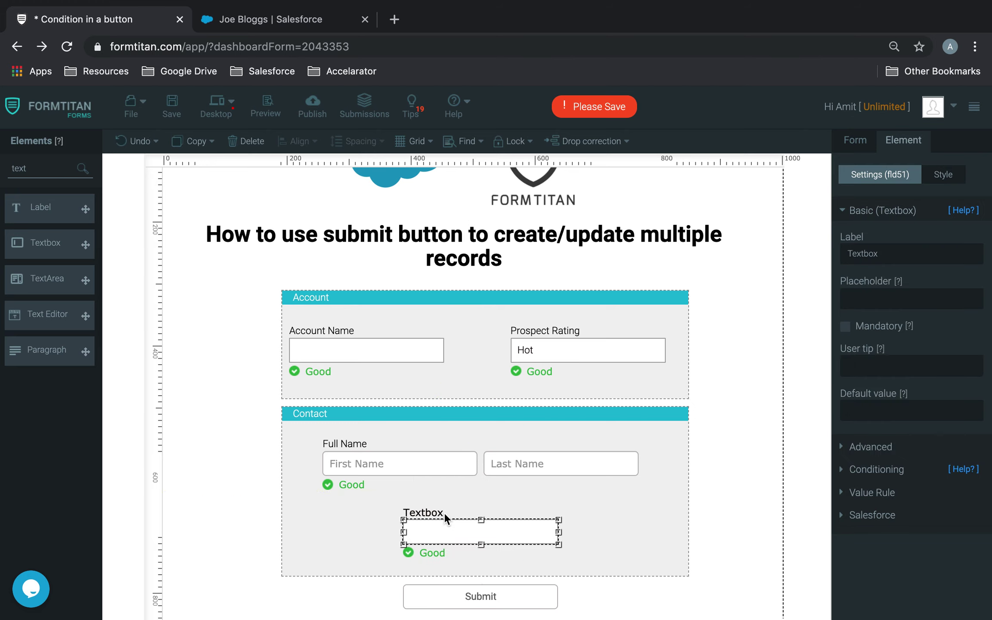
{"action": "left_click", "coordinate": [915, 258]}
{"action": "left_click_drag", "start_coordinate": [915, 259], "coordinate": [755, 263]}
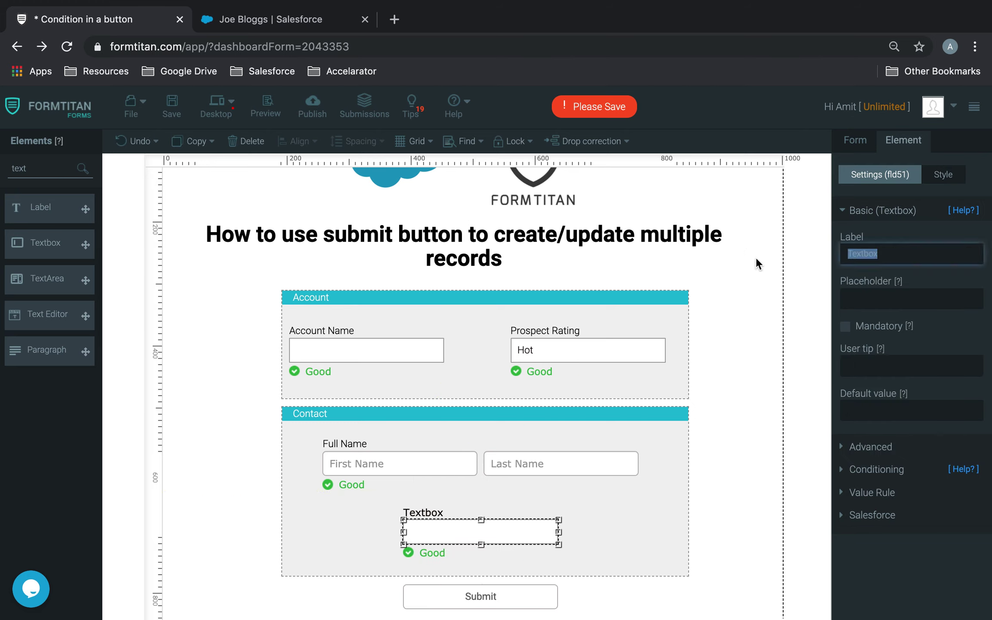
{"action": "type", "text": "Email"}
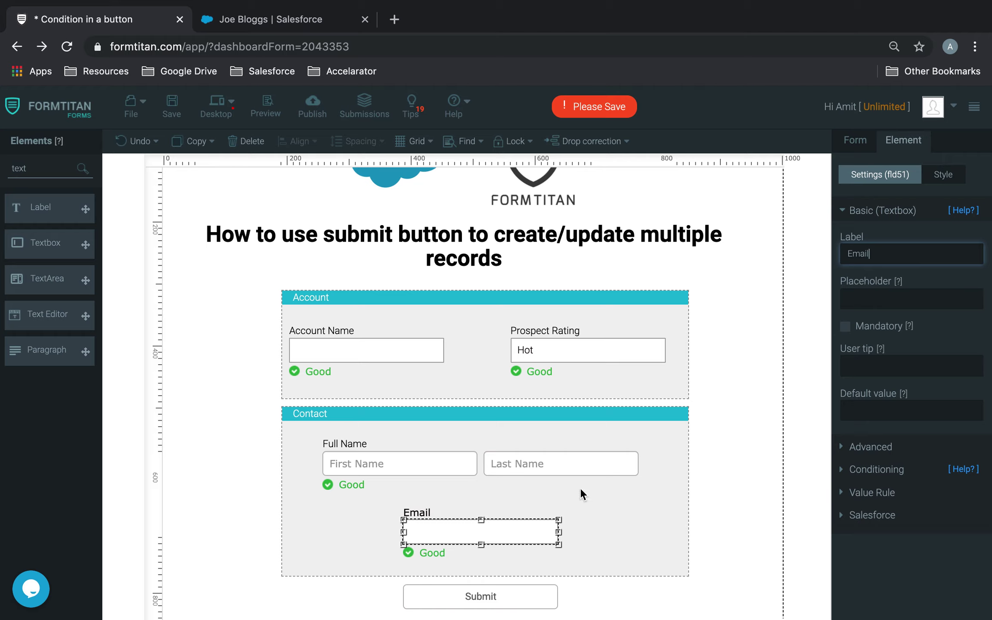
{"action": "left_click_drag", "start_coordinate": [558, 533], "coordinate": [531, 534]}
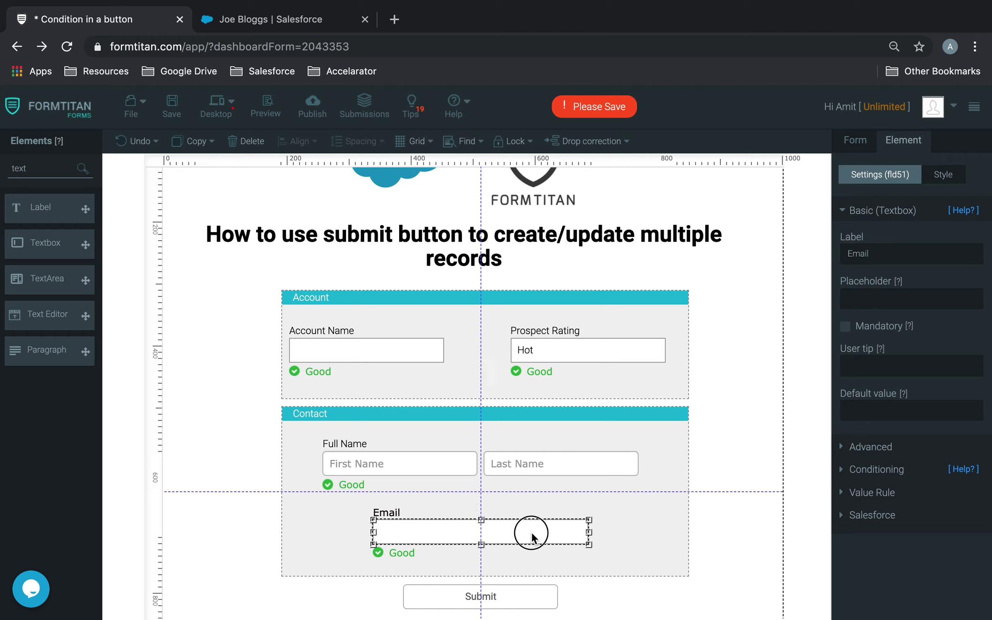
{"action": "left_click", "coordinate": [174, 106]}
Open the form's Salesforce integration settings and start a new push
{"action": "left_click", "coordinate": [855, 141]}
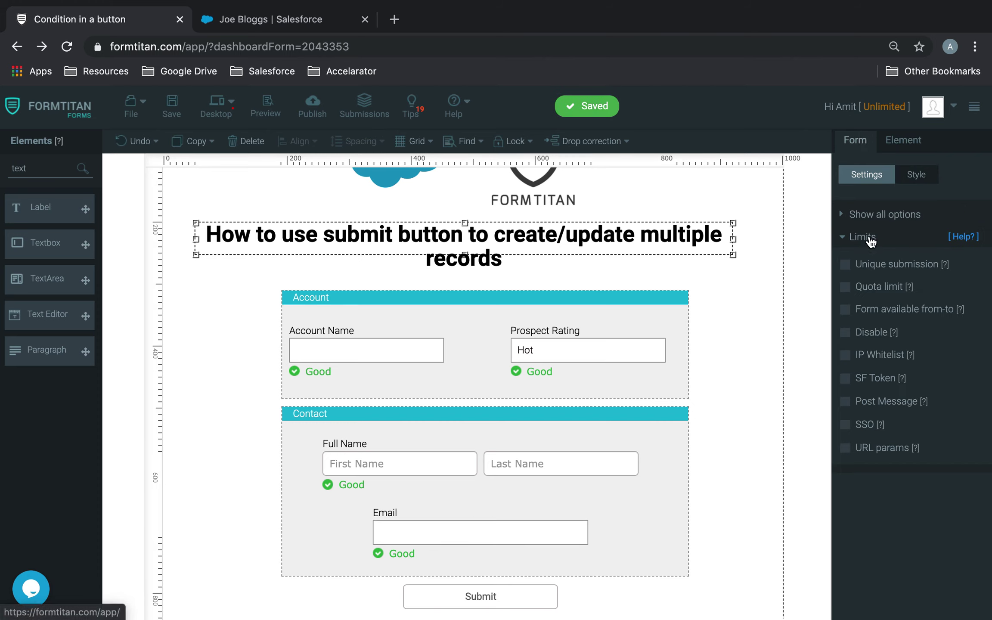
{"action": "left_click", "coordinate": [871, 237]}
{"action": "left_click", "coordinate": [881, 333]}
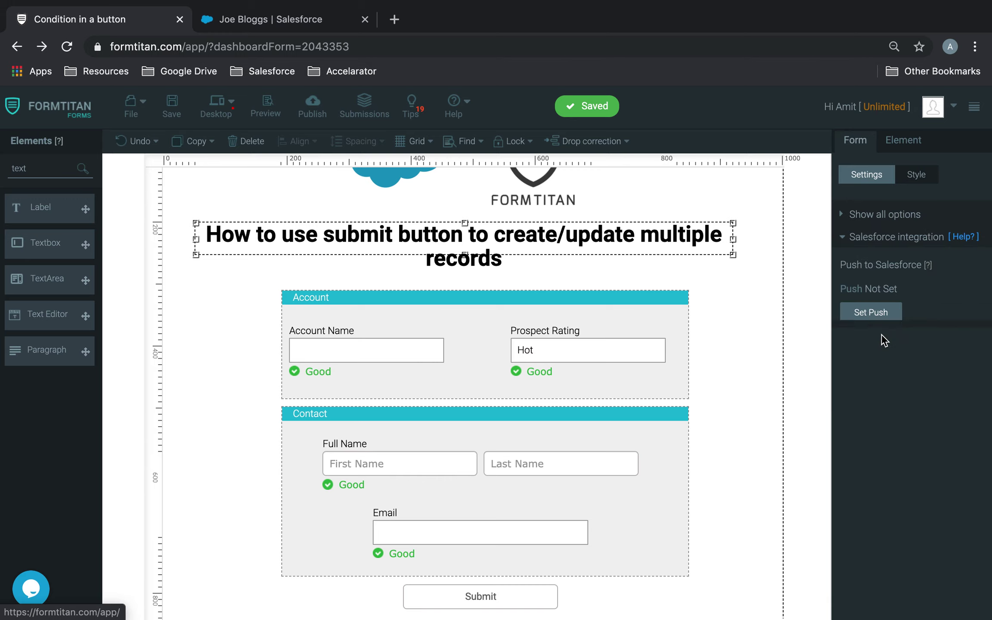
{"action": "left_click", "coordinate": [887, 317]}
Add an Account object to the push with the comment 'Creates Account'
{"action": "left_click", "coordinate": [316, 324]}
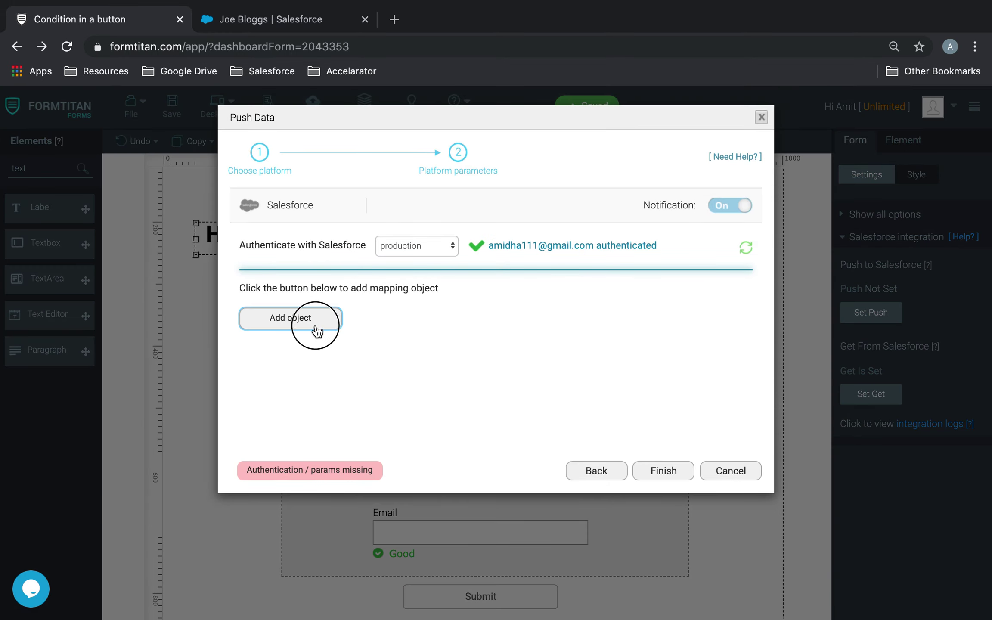
{"action": "left_click", "coordinate": [341, 197]}
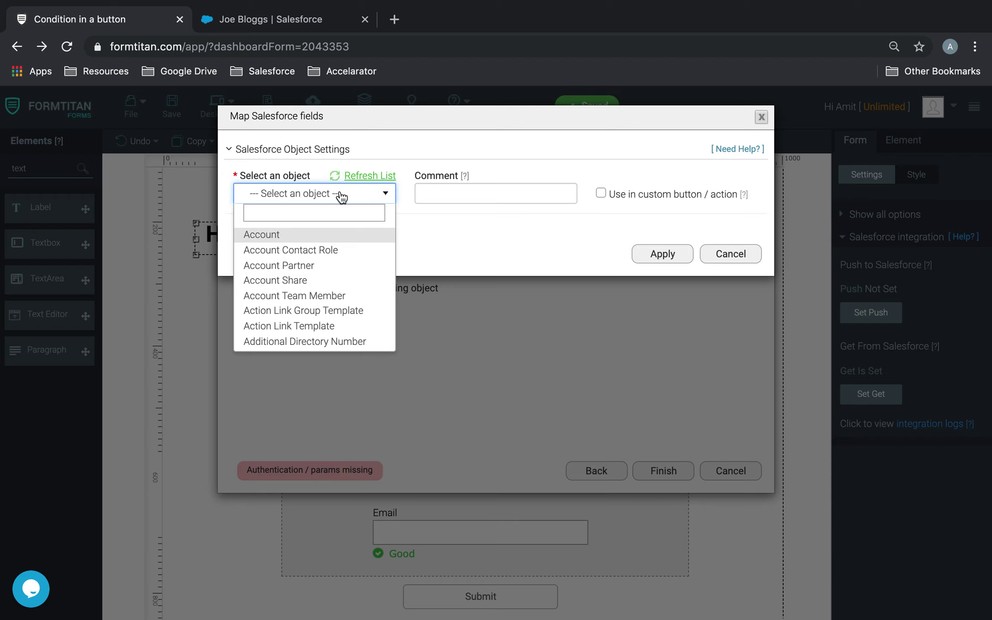
{"action": "left_click", "coordinate": [284, 235]}
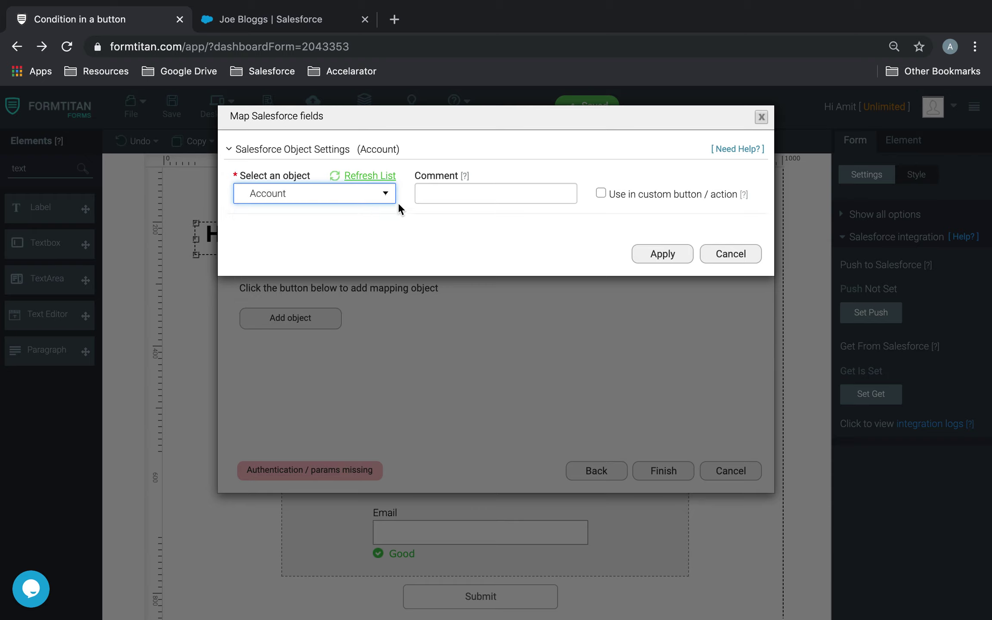
{"action": "left_click", "coordinate": [500, 193]}
{"action": "type", "text": "Creates Account"}
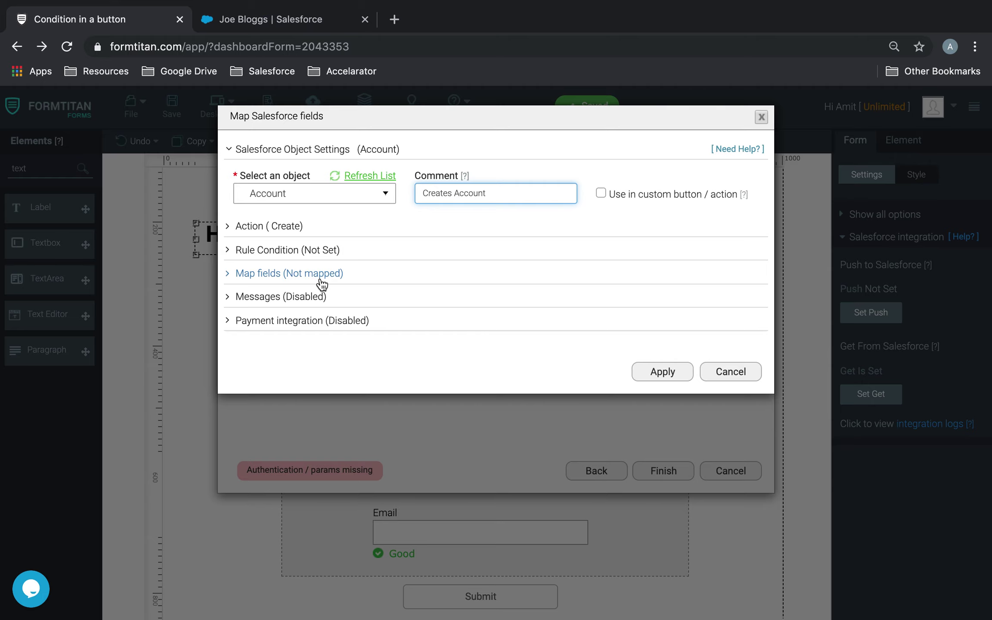
{"action": "left_click", "coordinate": [318, 279]}
Map Salesforce Account Name and Prospect Rating to the matching form fields and apply
{"action": "left_click", "coordinate": [304, 347]}
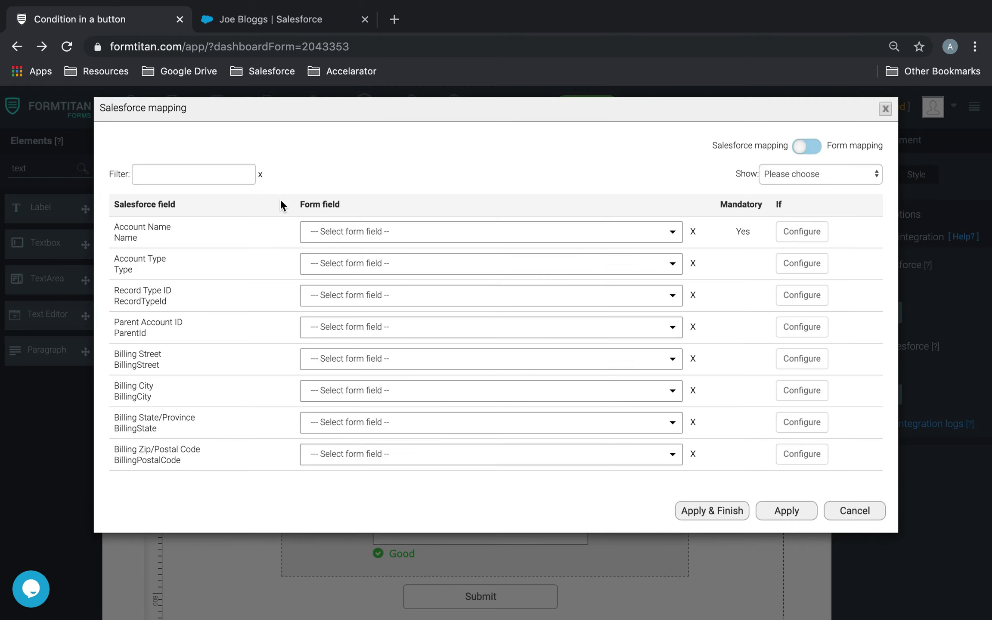
{"action": "left_click", "coordinate": [375, 242]}
{"action": "type", "text": "nam"}
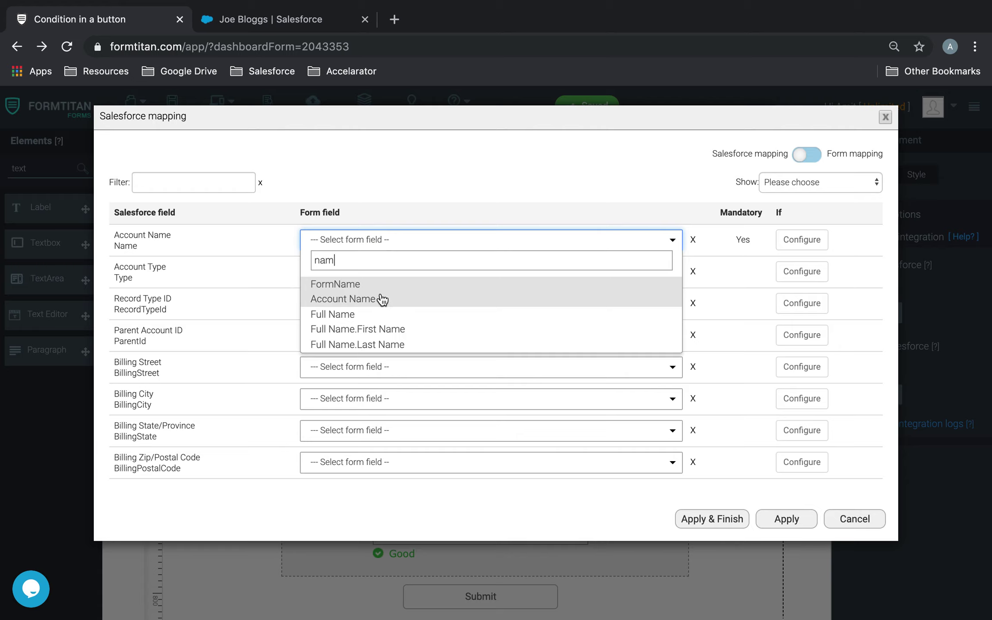
{"action": "left_click", "coordinate": [380, 298]}
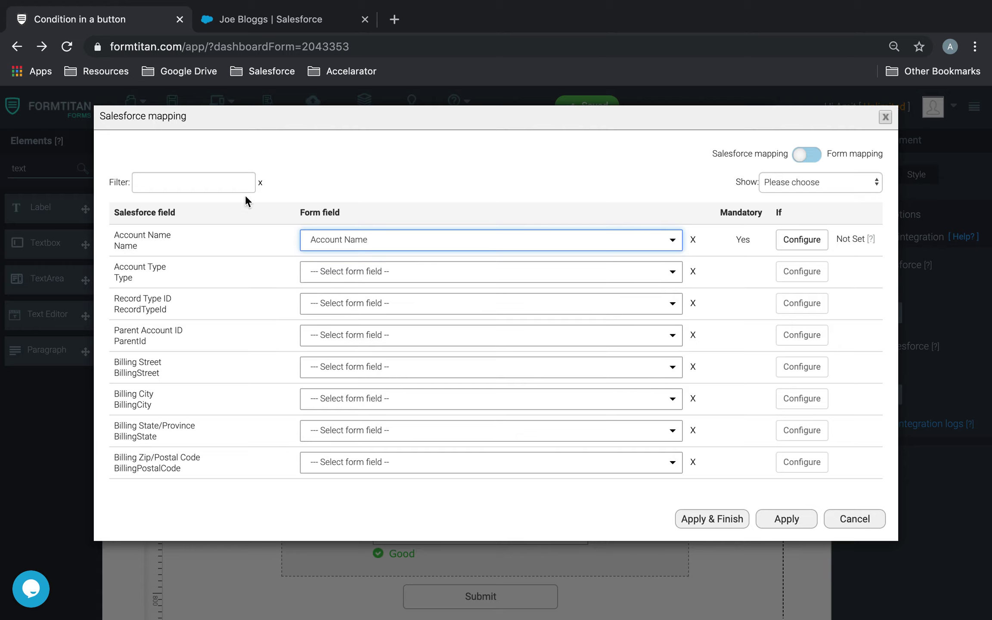
{"action": "left_click", "coordinate": [224, 182]}
{"action": "type", "text": "pros"}
{"action": "left_click", "coordinate": [346, 244]}
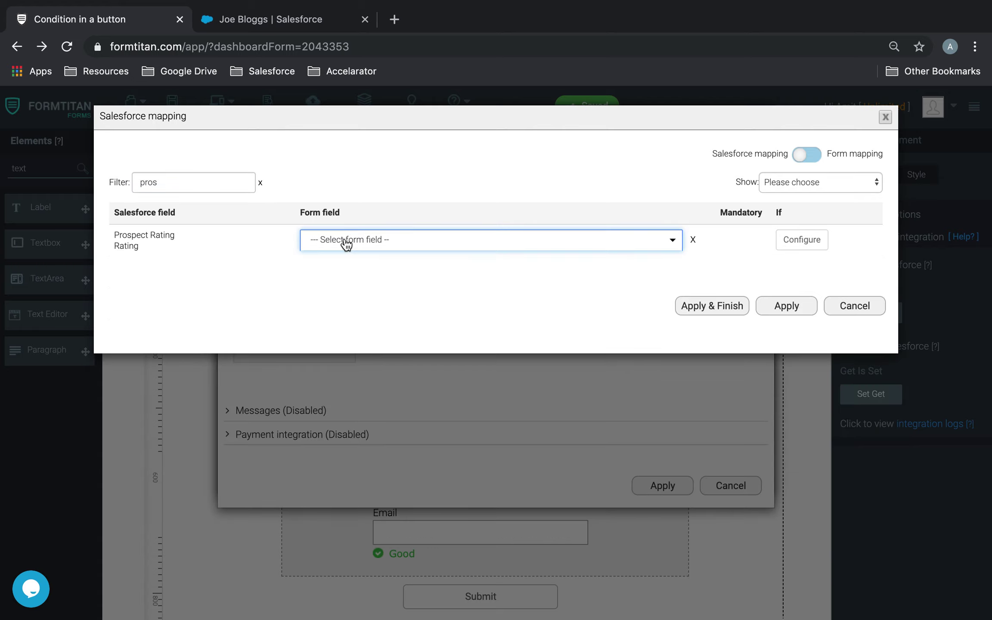
{"action": "type", "text": "pro"}
{"action": "left_click", "coordinate": [353, 285]}
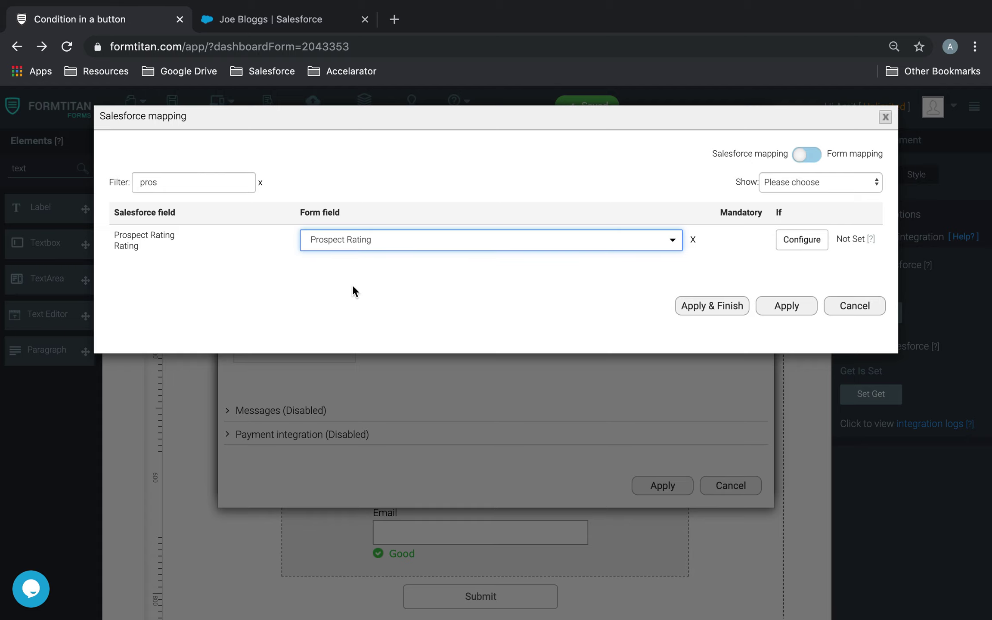
{"action": "left_click", "coordinate": [789, 307]}
{"action": "left_click", "coordinate": [662, 484]}
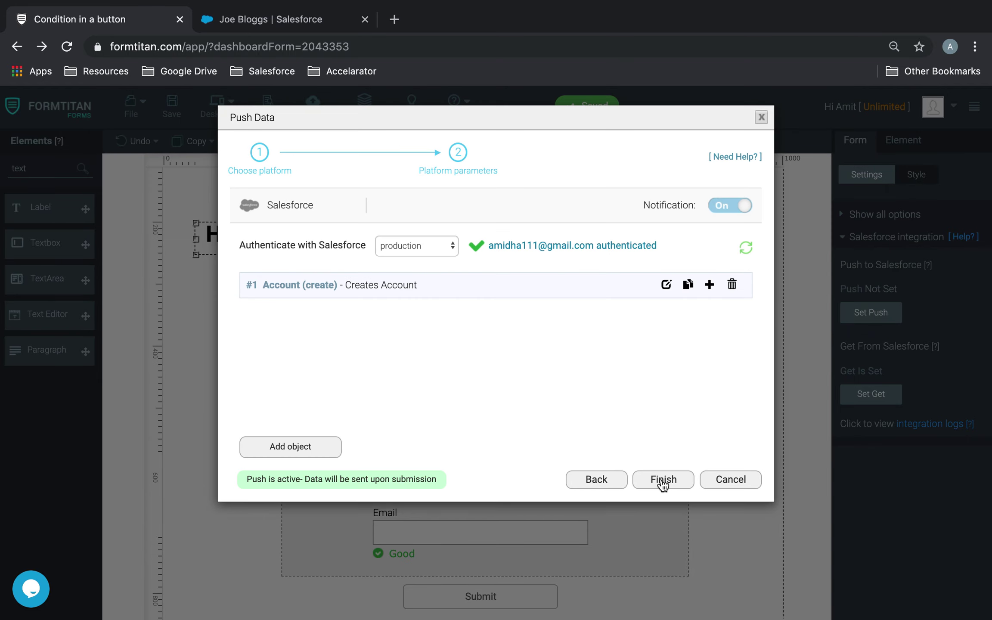
{"action": "left_click", "coordinate": [710, 284]}
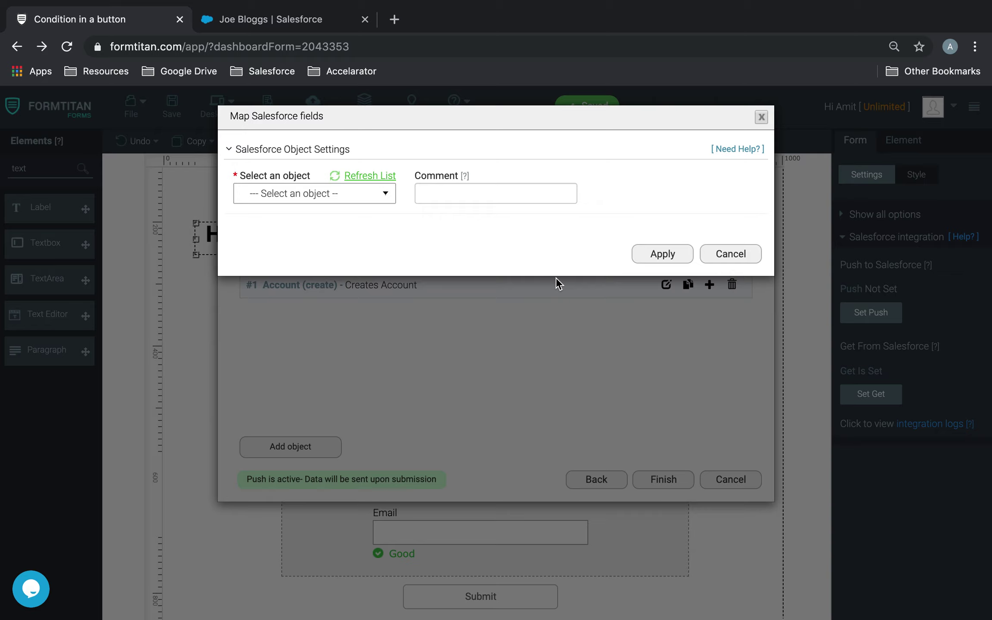
Set the second object to Contact, commented 'Creates Contact', and open its field mapping list
{"action": "left_click", "coordinate": [367, 196]}
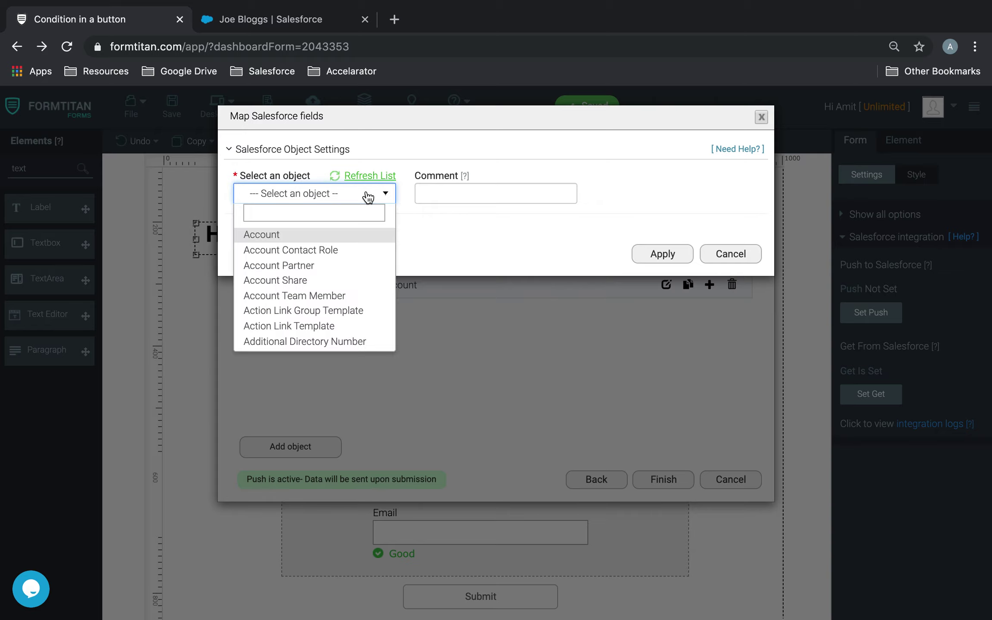
{"action": "type", "text": "cont"}
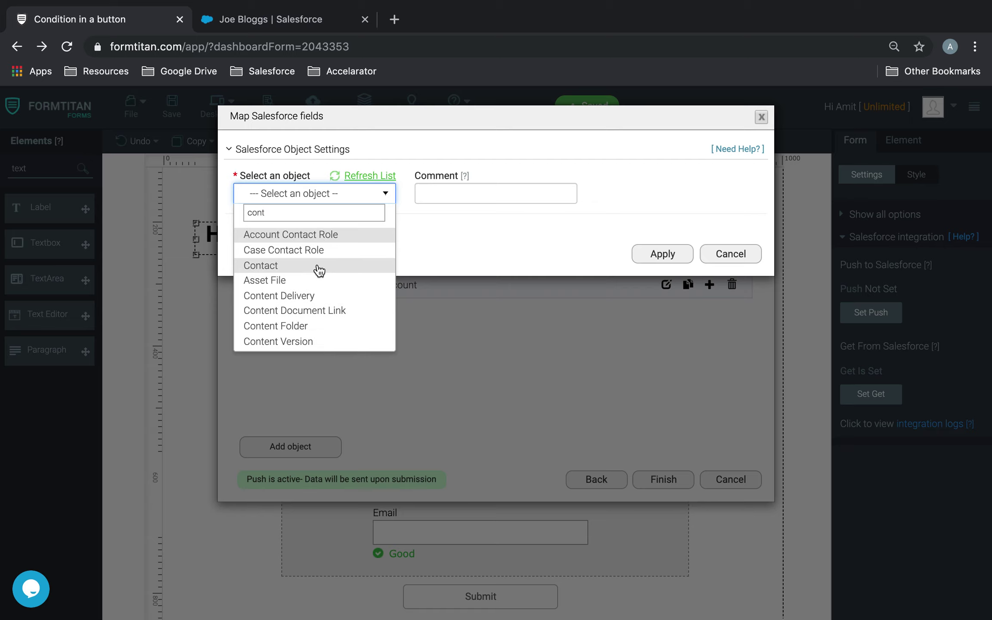
{"action": "left_click", "coordinate": [319, 266]}
{"action": "left_click", "coordinate": [485, 193]}
{"action": "type", "text": "Creates "}
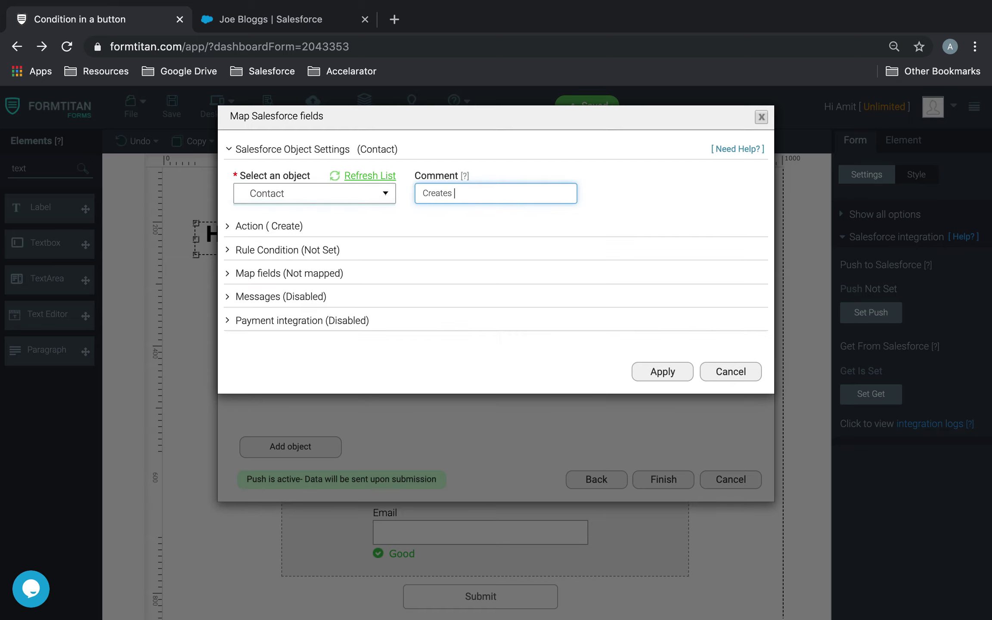
{"action": "type", "text": "Contact"}
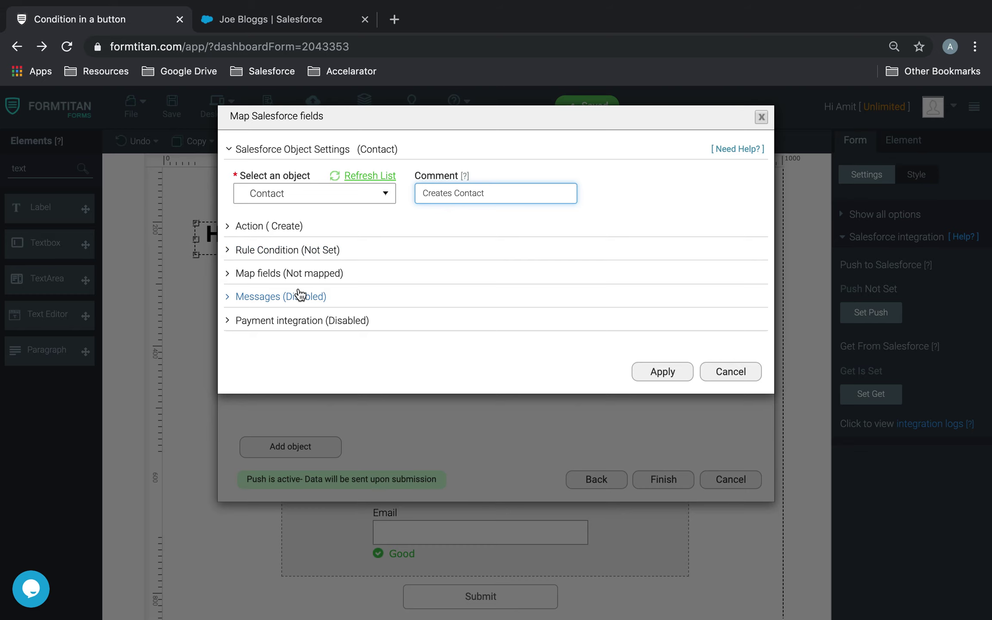
{"action": "left_click", "coordinate": [301, 273]}
{"action": "left_click", "coordinate": [313, 329]}
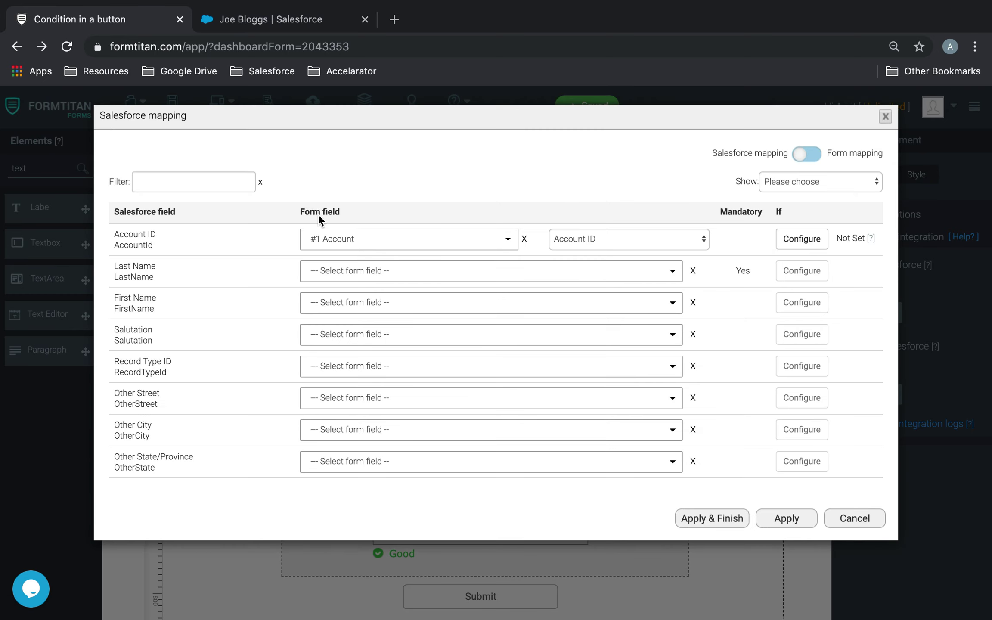
Map Contact Last Name and First Name to Full Name.Last Name and Full Name.First Name
{"action": "left_click", "coordinate": [369, 272]}
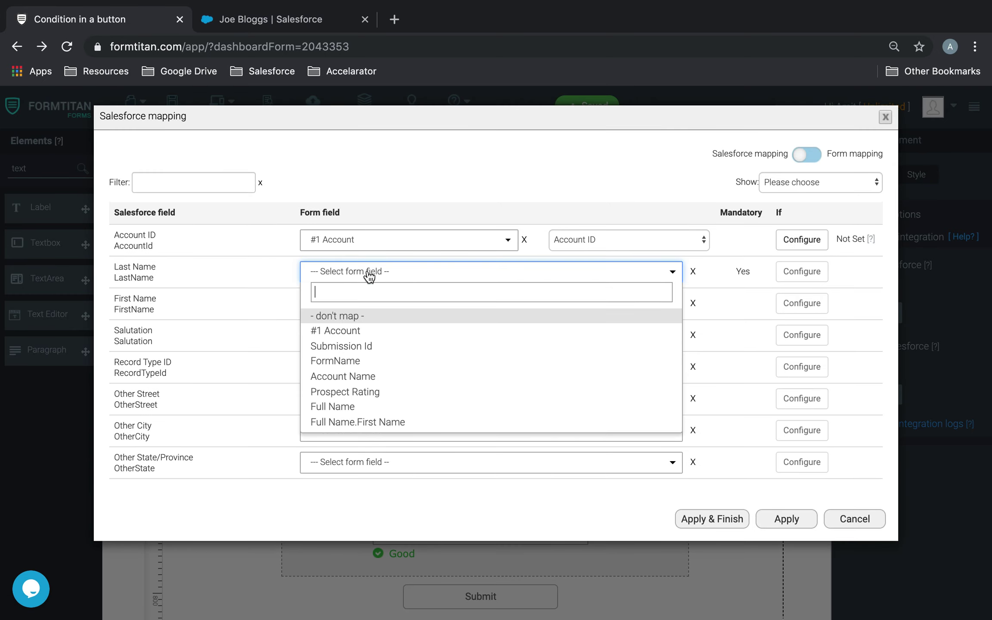
{"action": "type", "text": "last"}
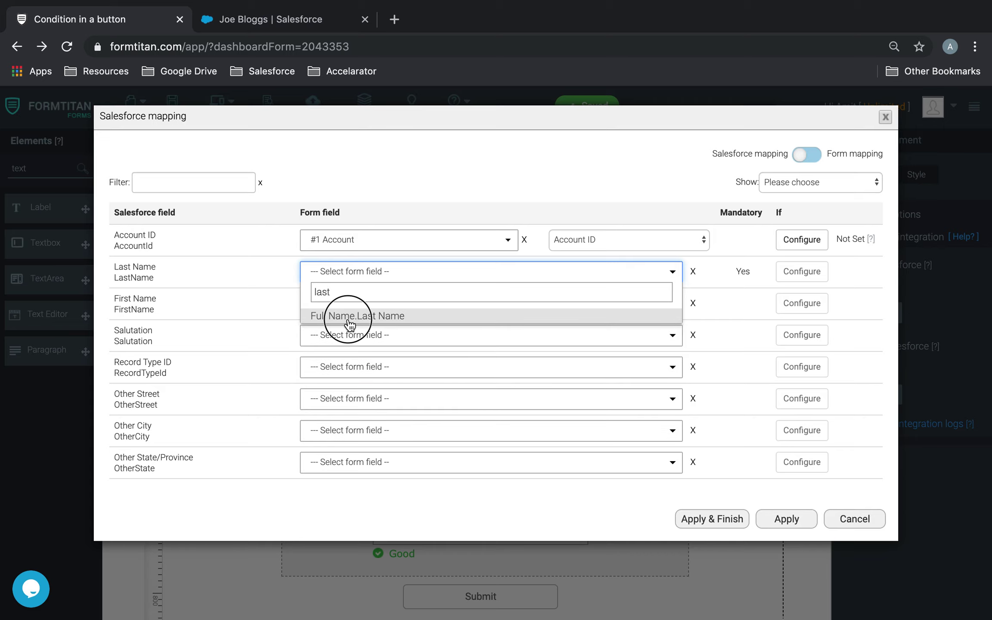
{"action": "left_click", "coordinate": [350, 324]}
{"action": "left_click", "coordinate": [358, 303]}
{"action": "type", "text": "first"}
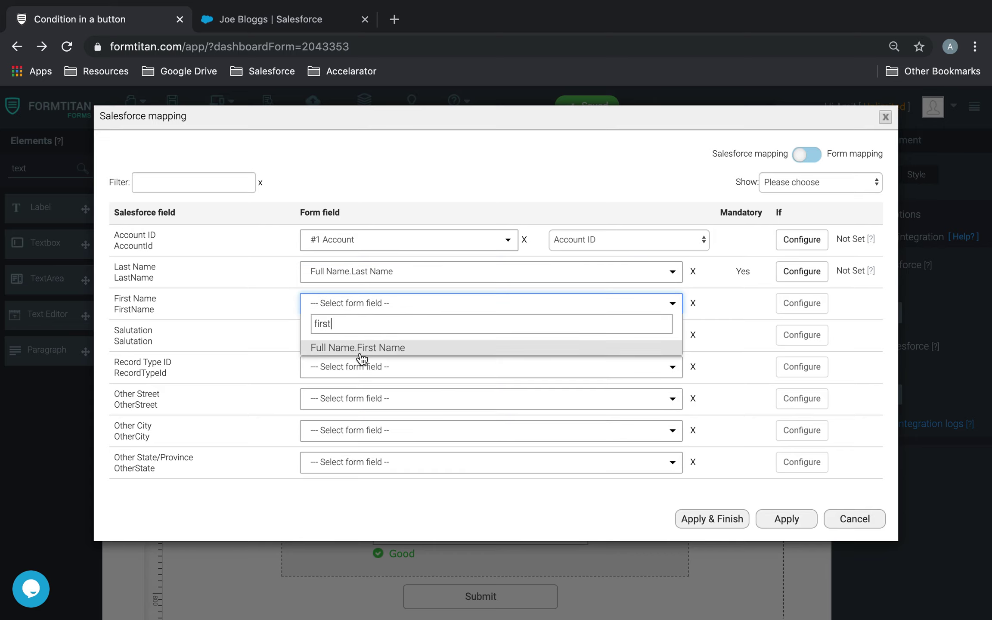
{"action": "left_click", "coordinate": [358, 349]}
Map the Contact Email to the form's Email field and apply the Contact mapping
{"action": "left_click", "coordinate": [179, 189]}
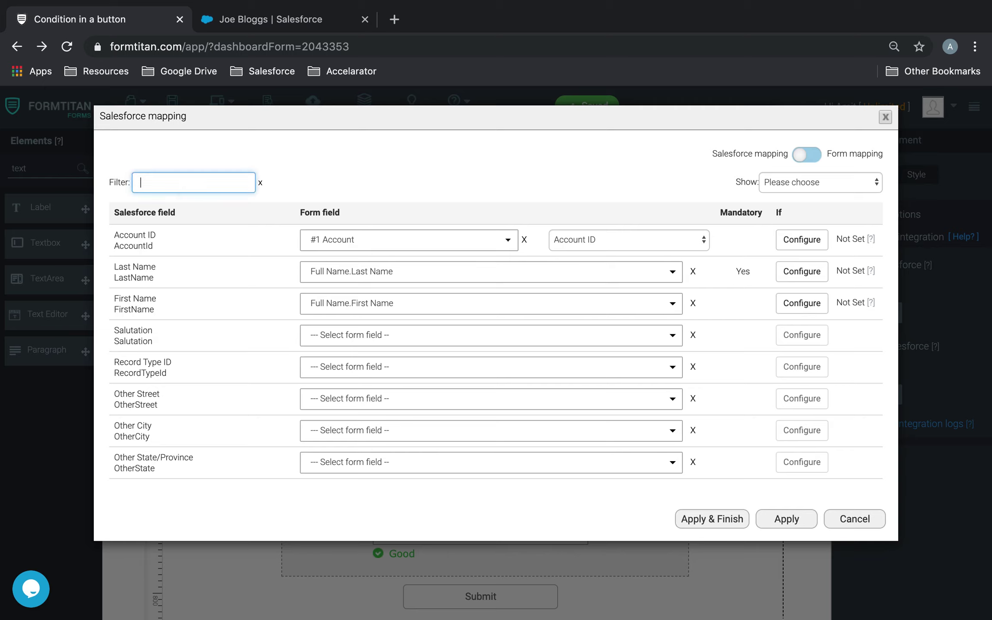
{"action": "type", "text": "email"}
{"action": "left_click", "coordinate": [356, 236]}
{"action": "type", "text": "emai"}
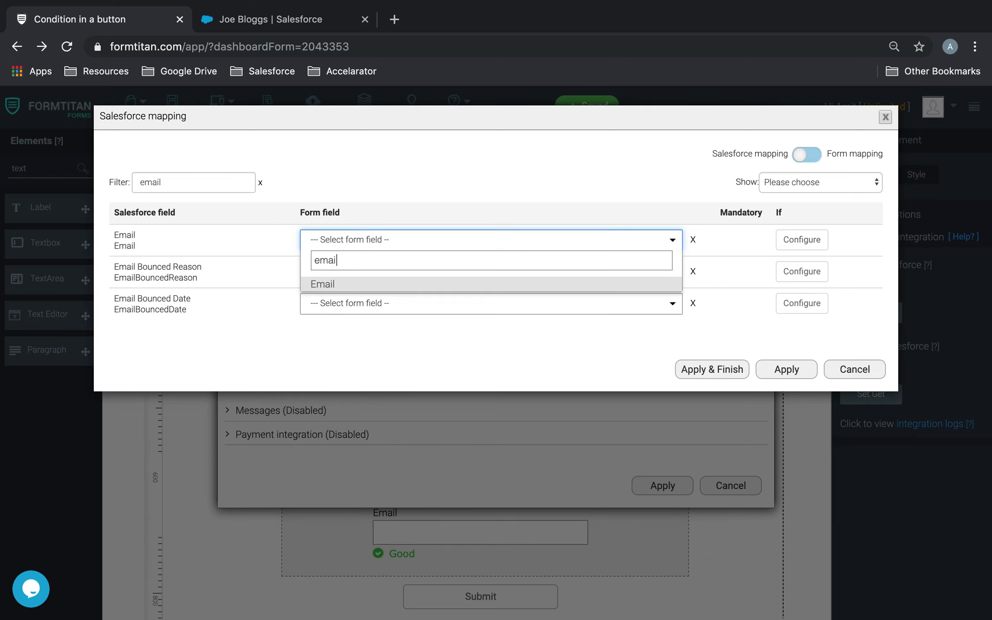
{"action": "type", "text": "l"}
{"action": "left_click", "coordinate": [327, 285]}
{"action": "left_click_drag", "start_coordinate": [208, 189], "coordinate": [113, 153]}
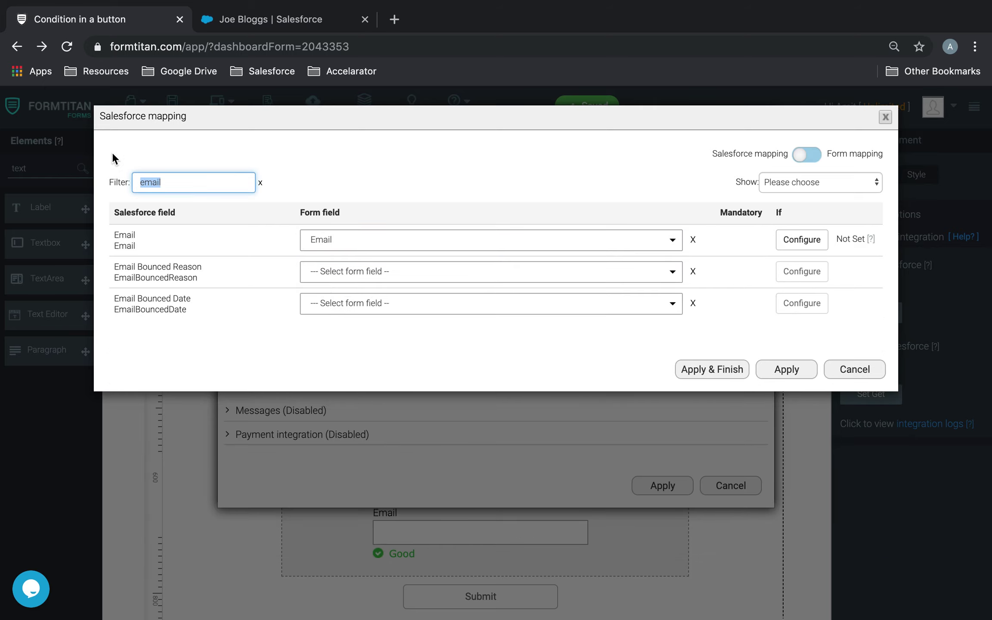
{"action": "key", "text": "BackSpace"}
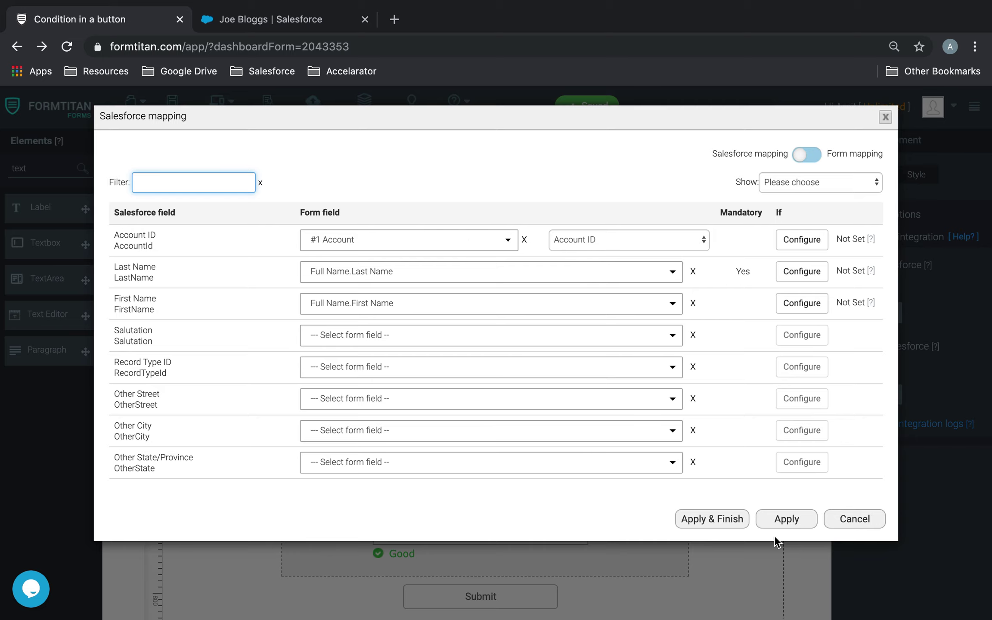
{"action": "left_click", "coordinate": [784, 521]}
{"action": "left_click", "coordinate": [663, 485]}
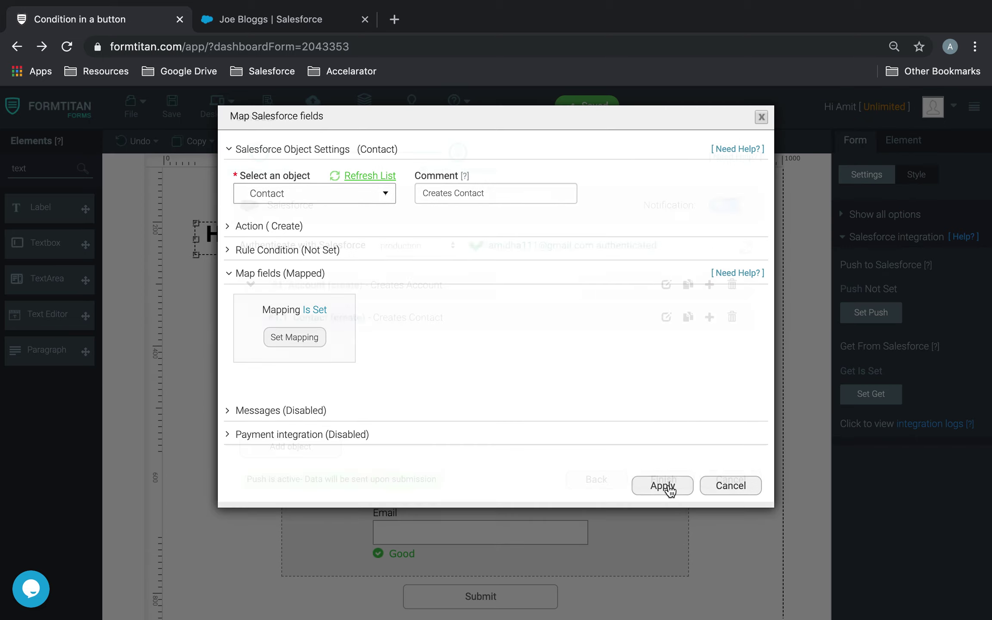
Add an Account Update step under the Contact, commented 'Add contact from 1.1 as primary contact'
{"action": "left_click", "coordinate": [709, 319]}
{"action": "left_click", "coordinate": [308, 196]}
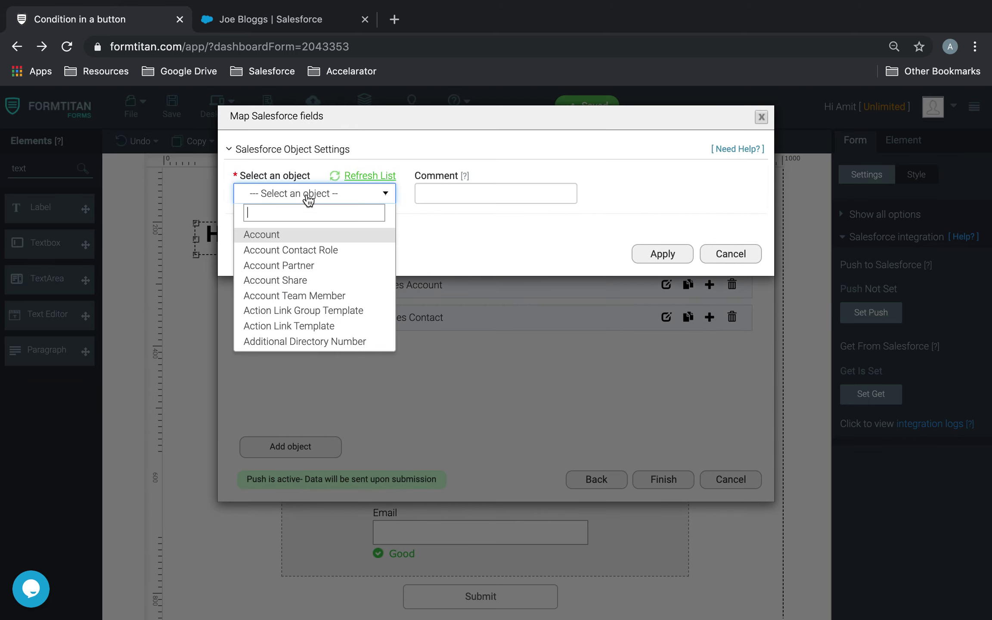
{"action": "type", "text": "acc"}
{"action": "left_click", "coordinate": [288, 236]}
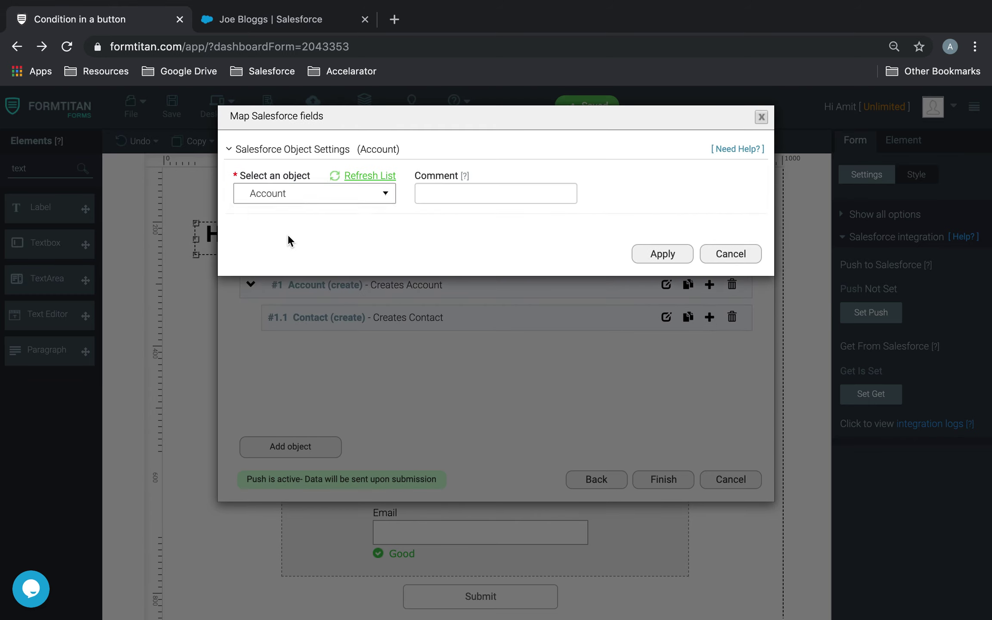
{"action": "left_click", "coordinate": [451, 193]}
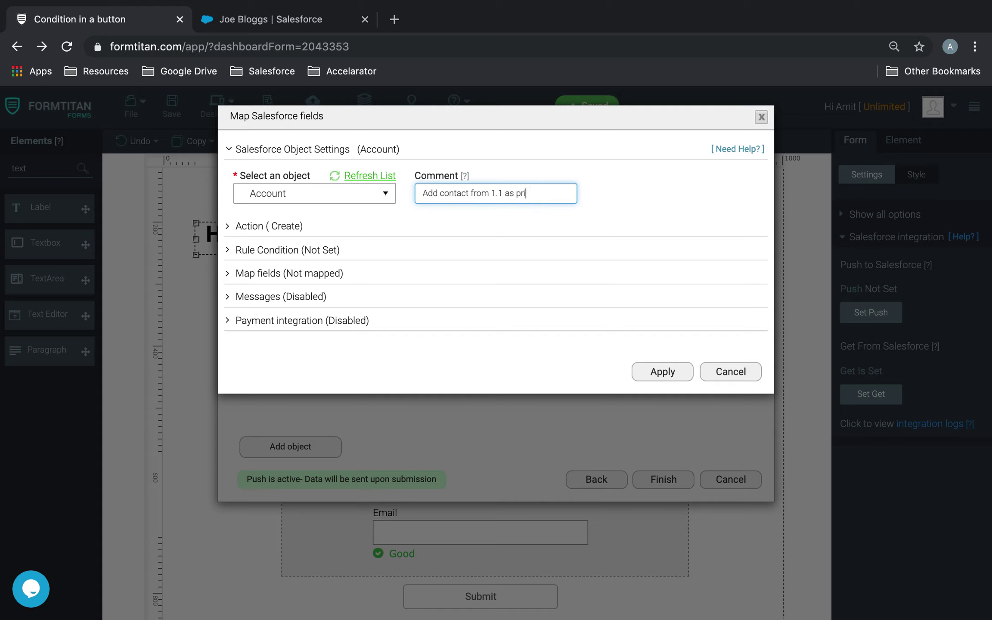
{"action": "type", "text": "ct"}
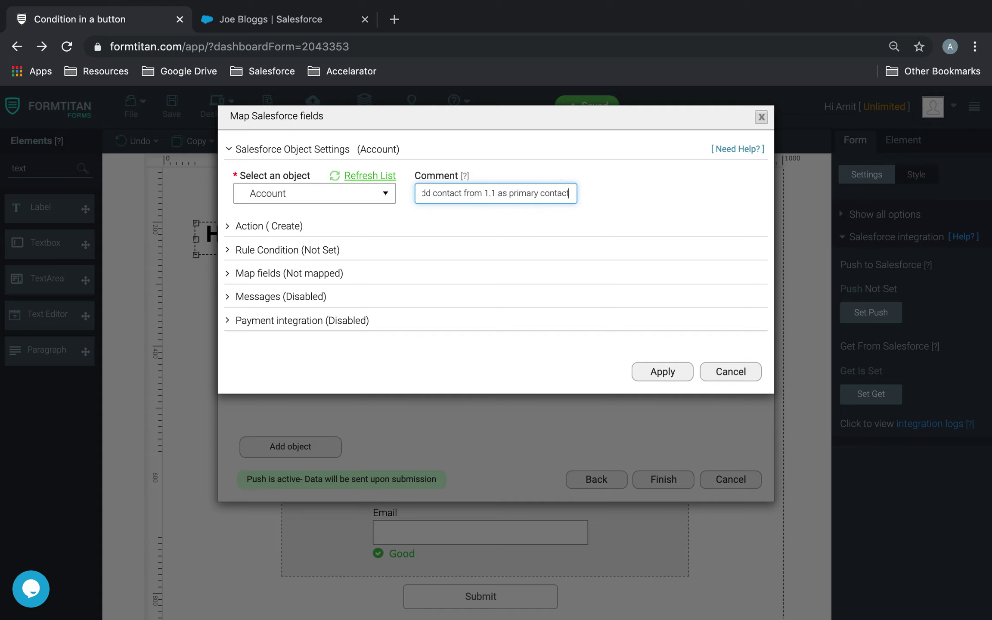
{"action": "left_click", "coordinate": [281, 227]}
{"action": "left_click", "coordinate": [300, 273]}
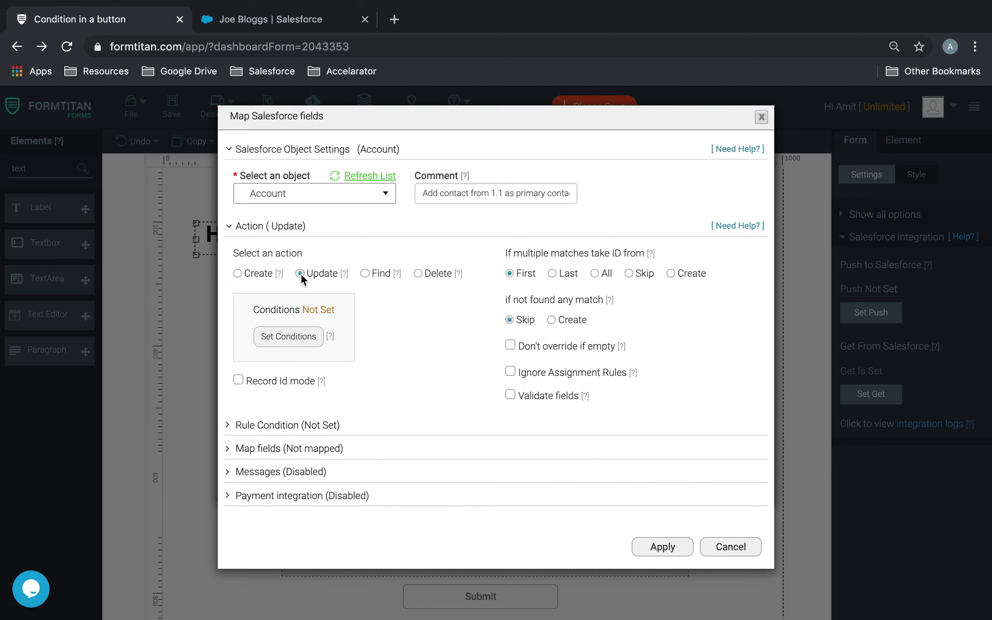
Set its match condition to Account ID Equals #1 Account.Account ID
{"action": "left_click", "coordinate": [302, 339]}
{"action": "left_click", "coordinate": [282, 155]}
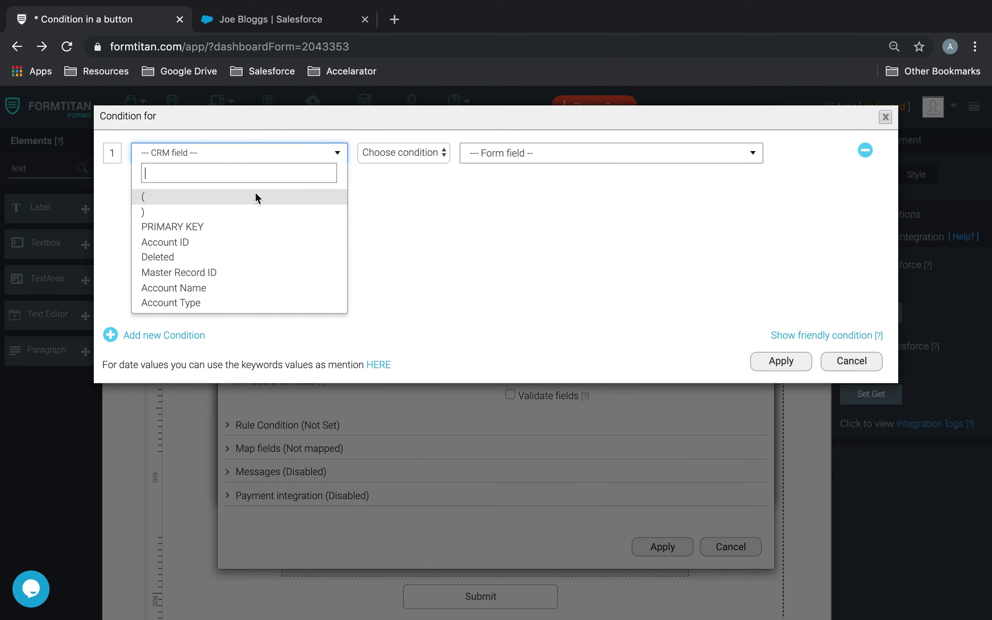
{"action": "left_click", "coordinate": [219, 247]}
{"action": "left_click", "coordinate": [404, 152]}
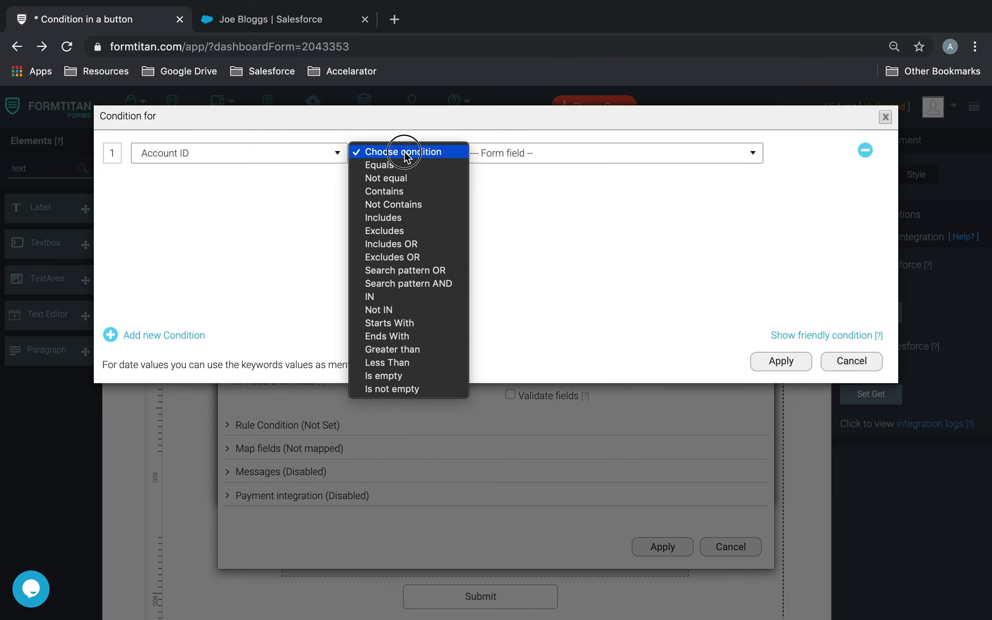
{"action": "left_click", "coordinate": [379, 162]}
{"action": "left_click", "coordinate": [498, 162]}
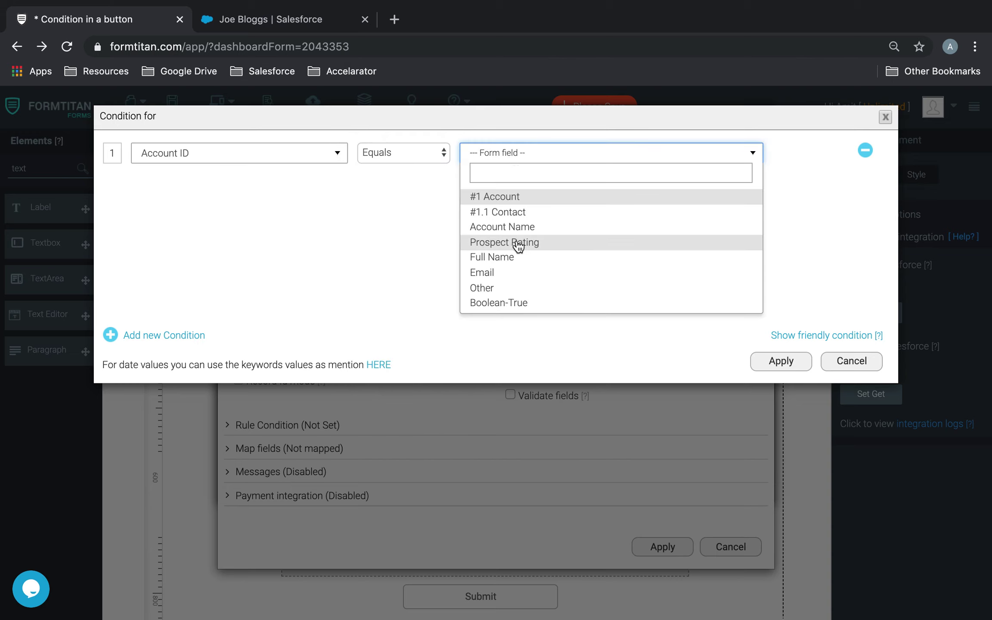
{"action": "left_click", "coordinate": [510, 193]}
{"action": "left_click", "coordinate": [541, 180]}
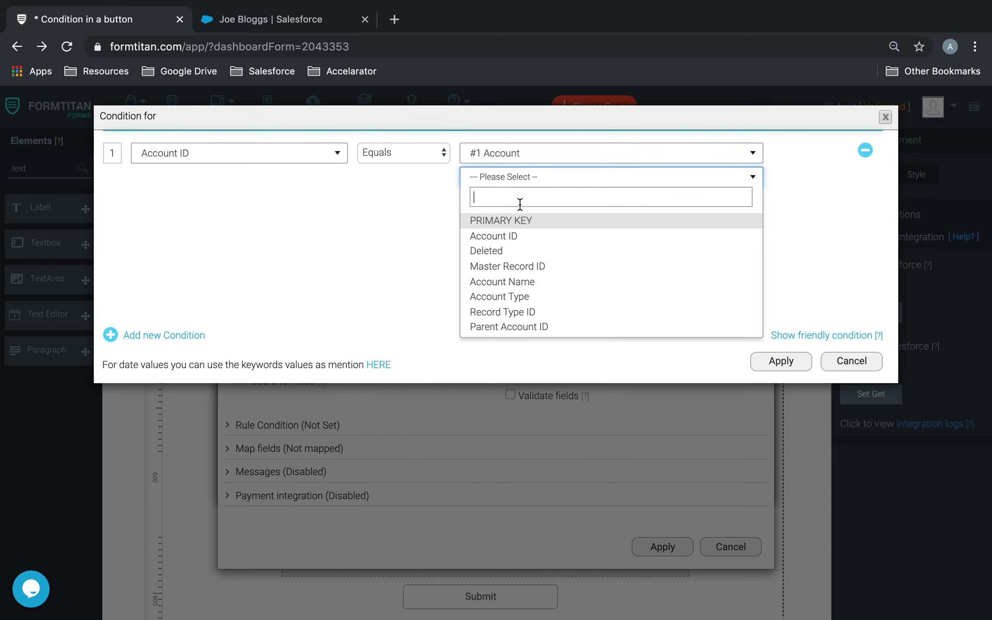
{"action": "left_click", "coordinate": [496, 242]}
{"action": "left_click", "coordinate": [781, 362]}
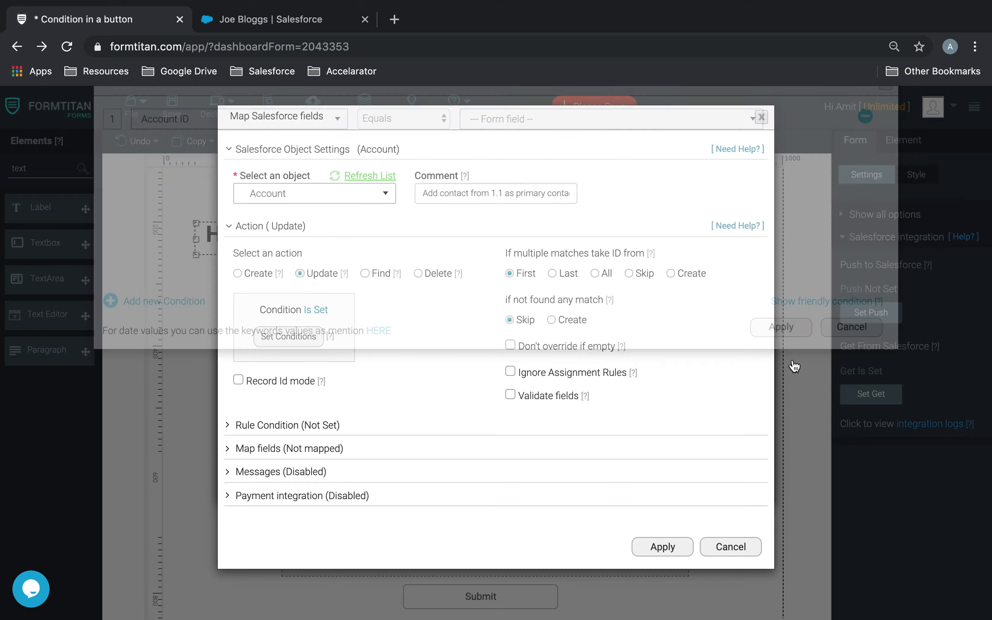
{"action": "left_click", "coordinate": [332, 448]}
Map the Account's Contact field to #1.1 Contact's Contact ID and finish the Salesforce push setup
{"action": "left_click", "coordinate": [299, 505]}
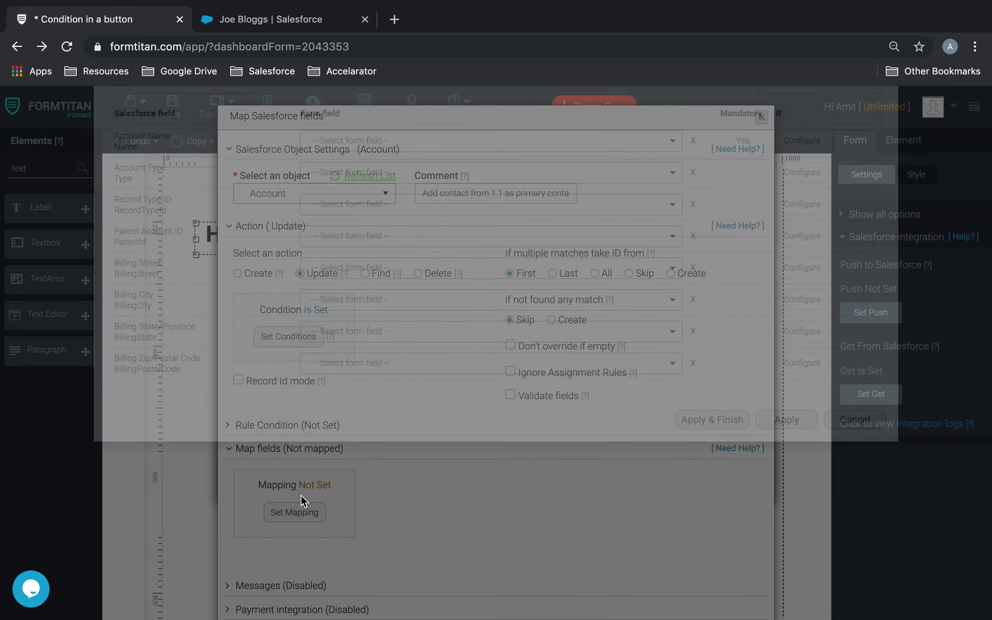
{"action": "left_click", "coordinate": [173, 185]}
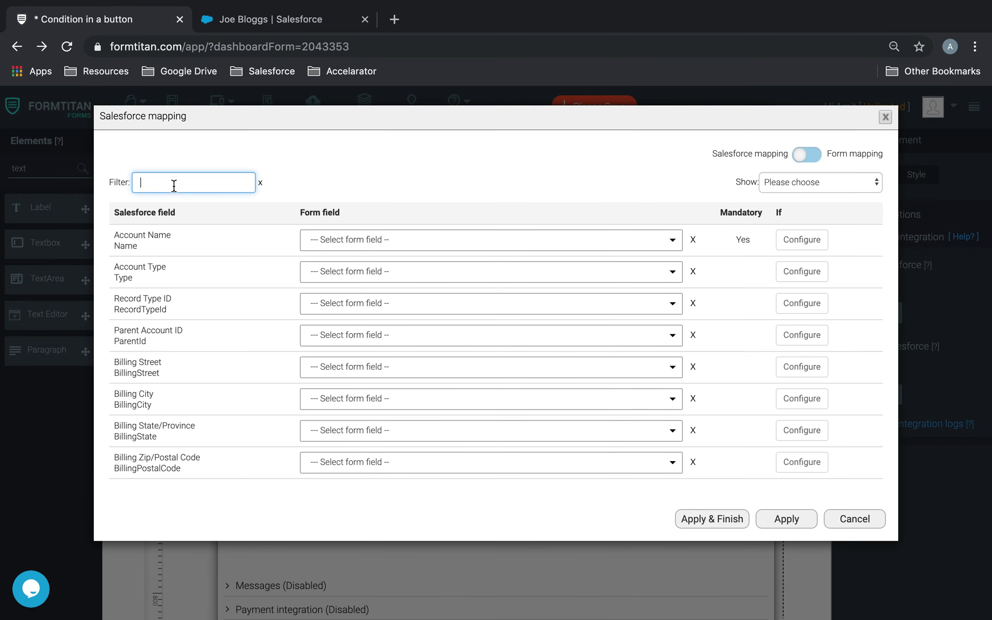
{"action": "type", "text": "con"}
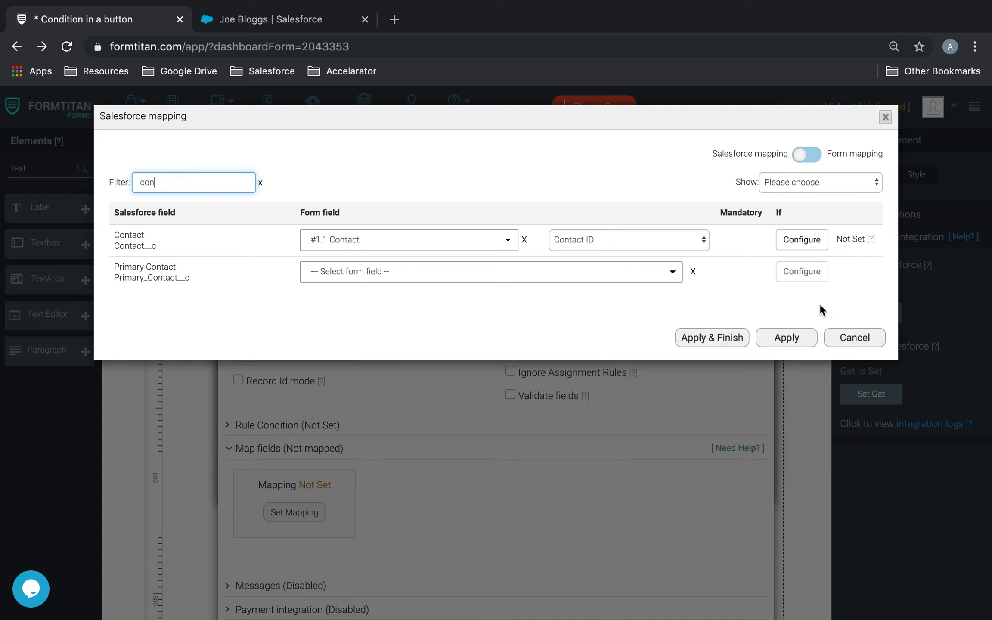
{"action": "left_click", "coordinate": [792, 340]}
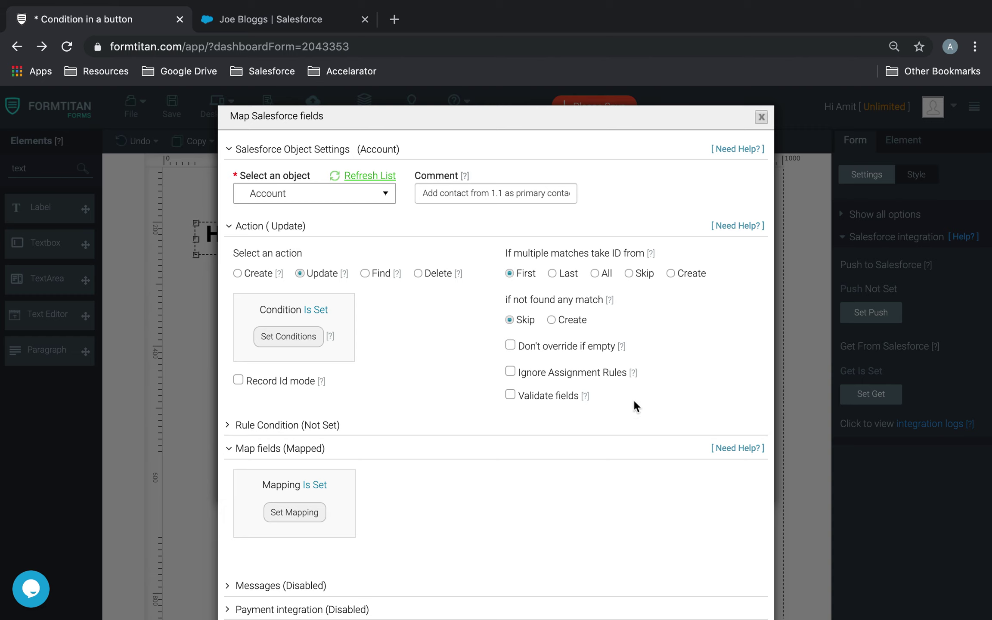
{"action": "scroll", "coordinate": [629, 415], "scroll_direction": "down", "scroll_amount": 2}
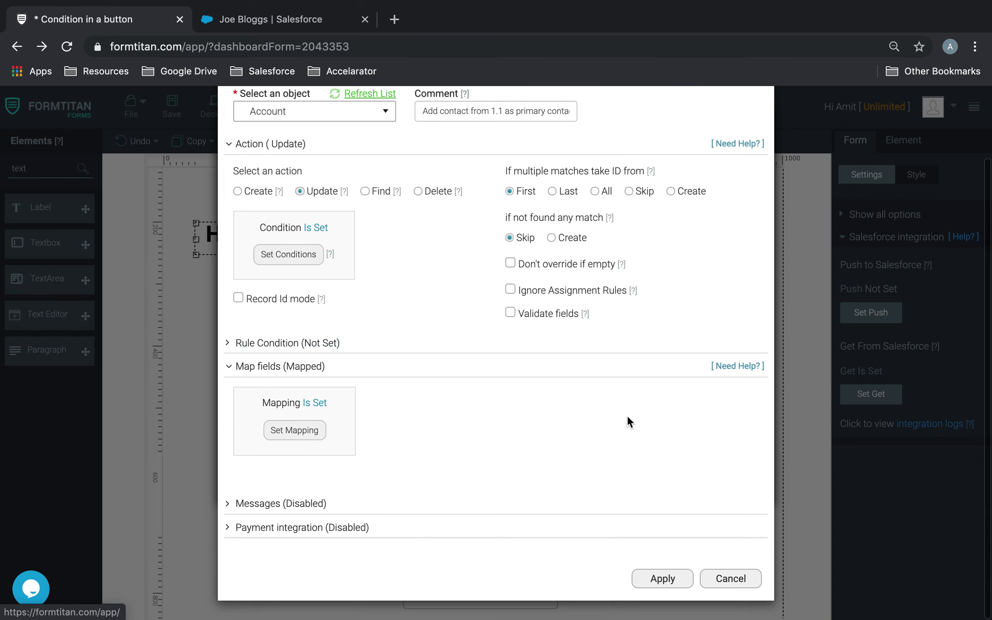
{"action": "left_click", "coordinate": [663, 578]}
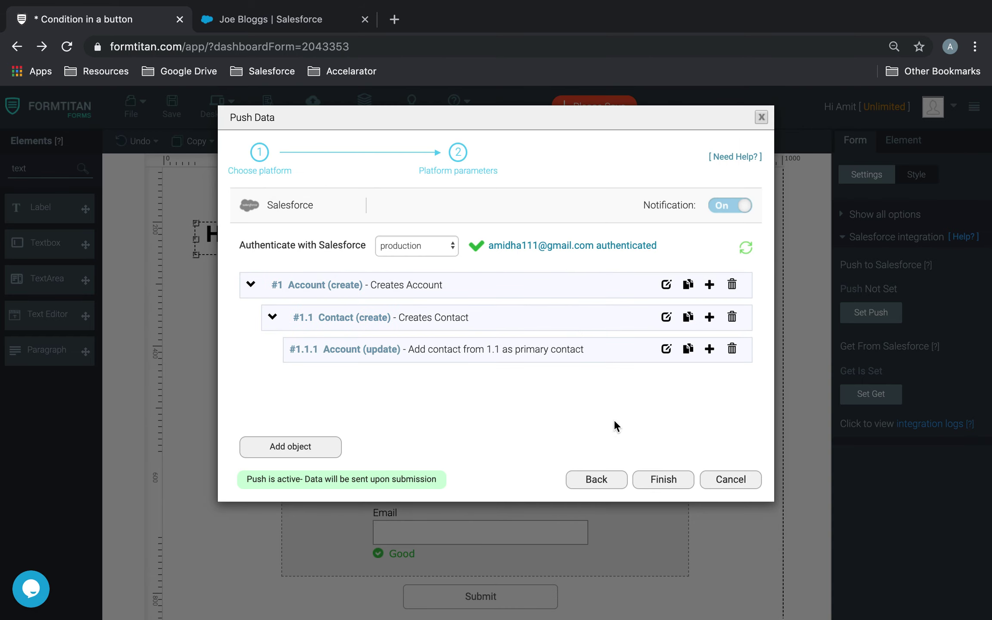
{"action": "left_click", "coordinate": [663, 485]}
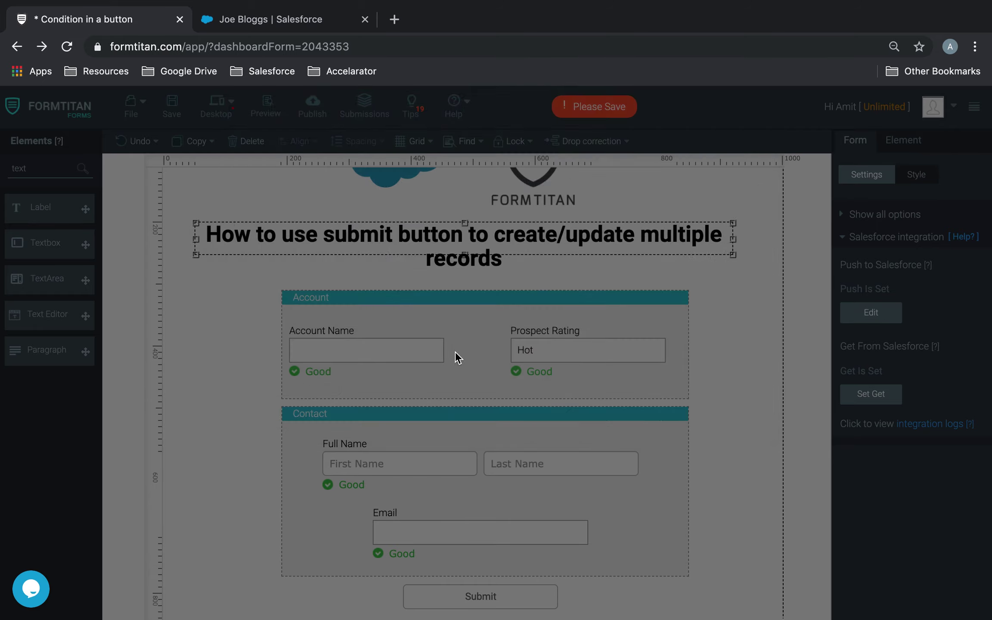
Save the form and open its live preview
{"action": "left_click", "coordinate": [173, 107]}
{"action": "left_click", "coordinate": [267, 108]}
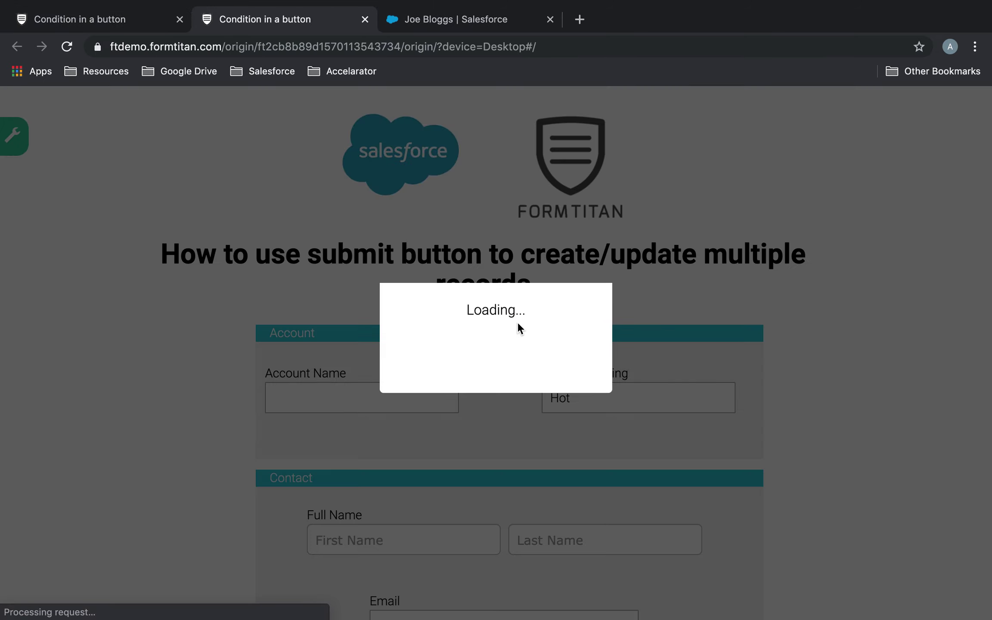
{"action": "scroll", "coordinate": [518, 324], "scroll_direction": "down", "scroll_amount": 3}
Enter Account Name 'Demo Account 2019' plus the contact's first name, last name and e-mail
{"action": "left_click", "coordinate": [428, 279]}
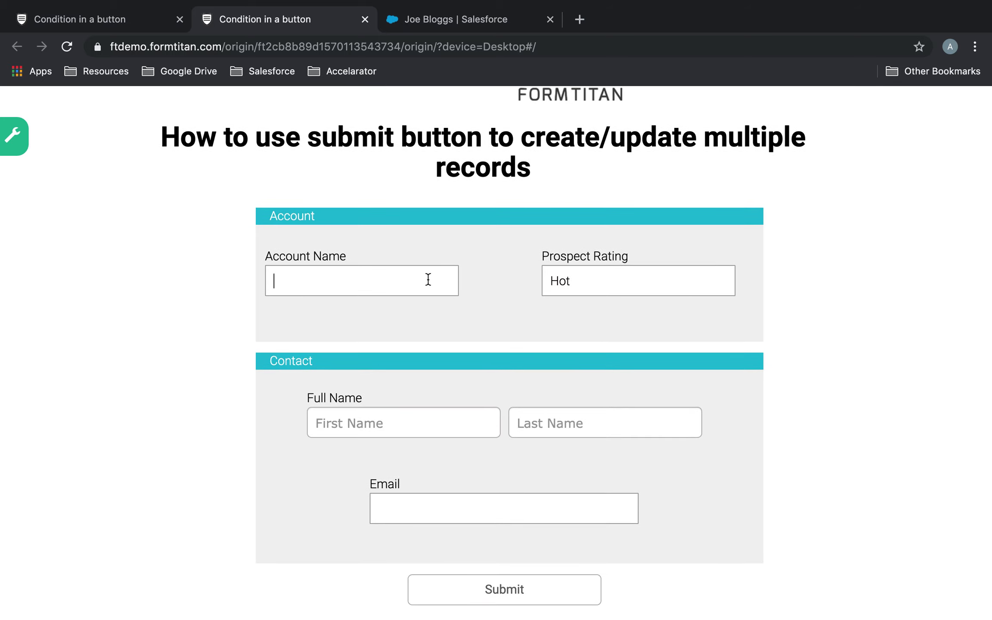
{"action": "type", "text": "Demo Account 2019"}
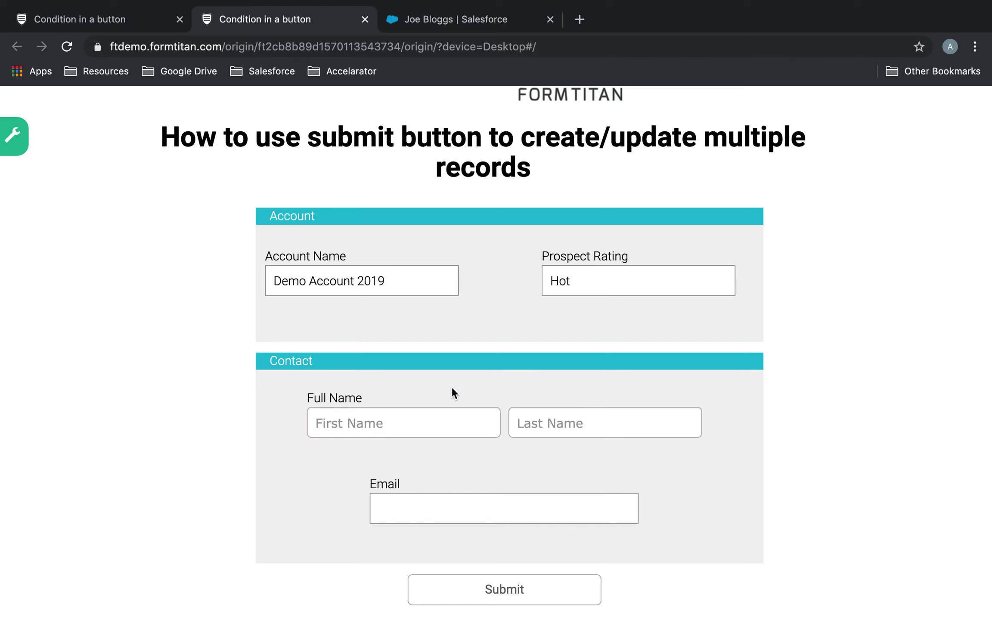
{"action": "left_click", "coordinate": [448, 412]}
{"action": "type", "text": "Child"}
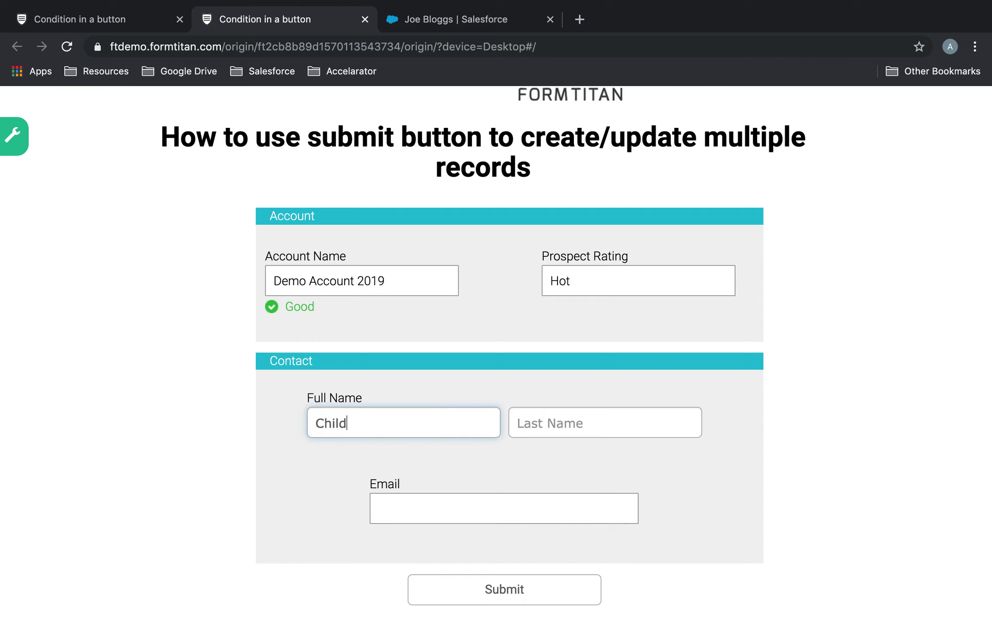
{"action": "left_click", "coordinate": [543, 422]}
{"action": "type", "text": "Demo"}
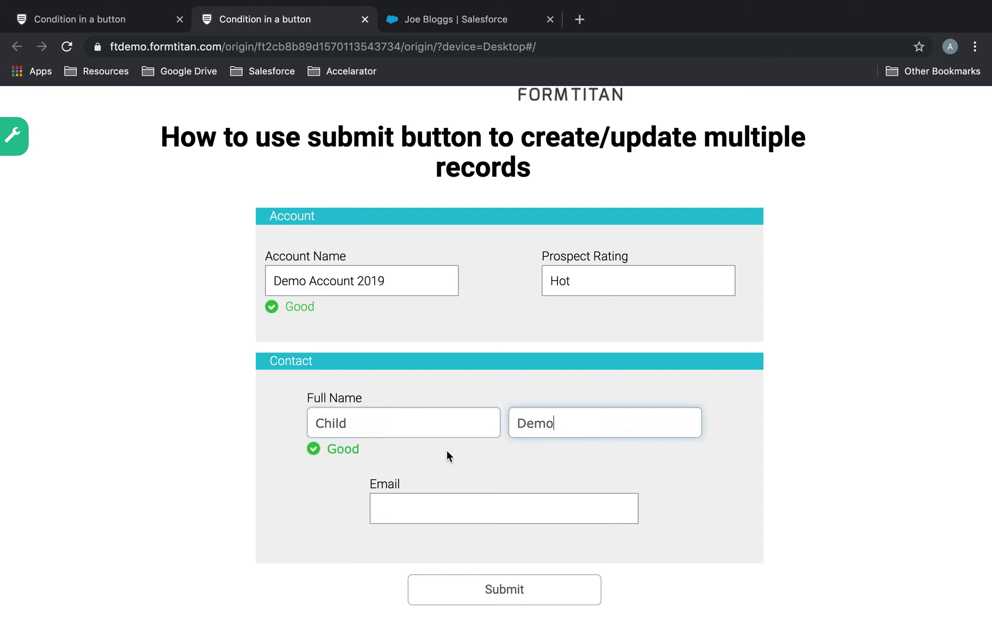
{"action": "left_click", "coordinate": [447, 521]}
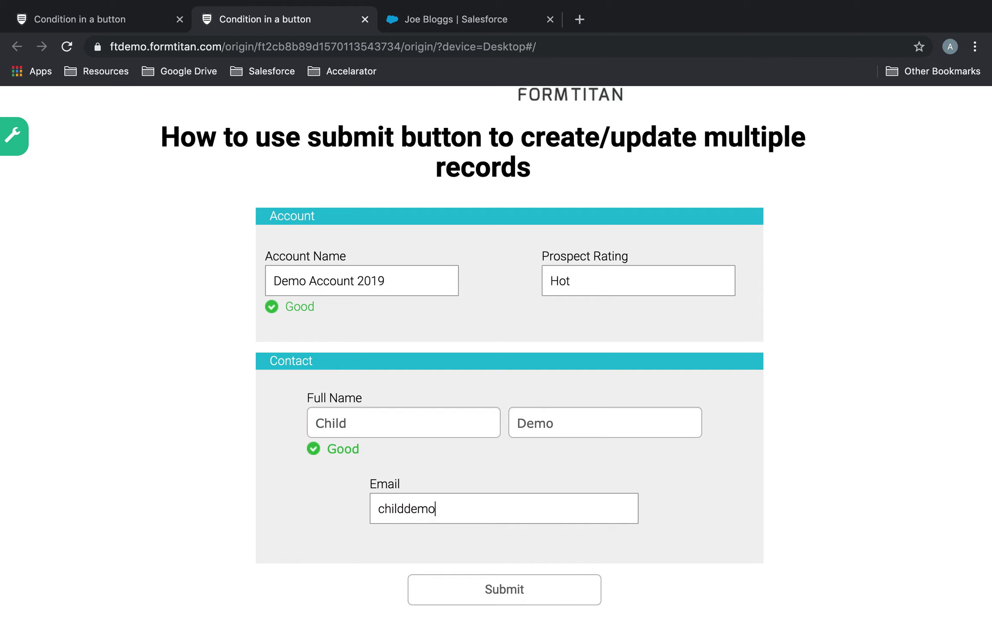
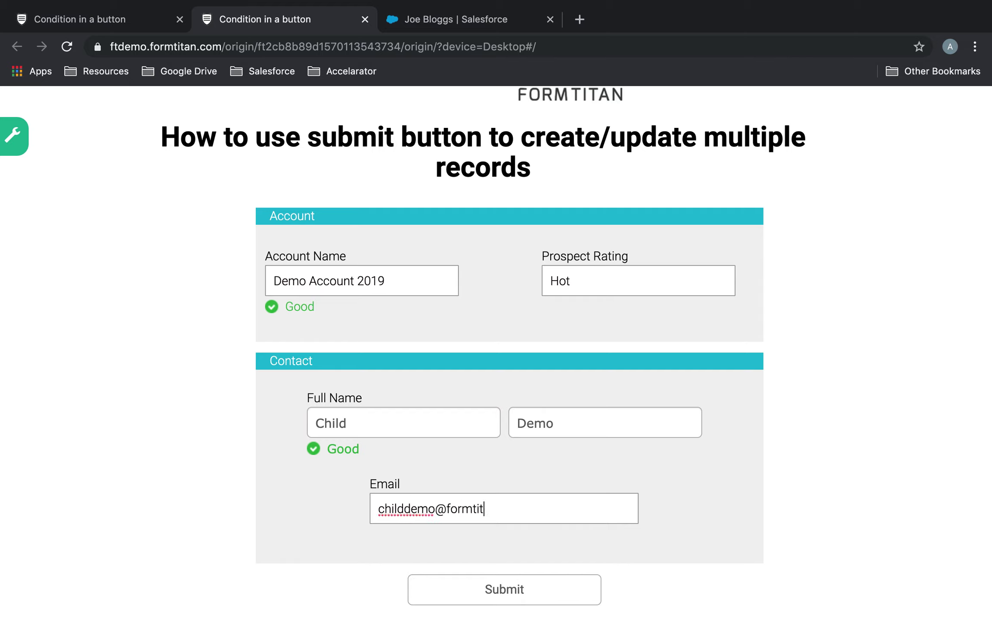
{"action": "left_click", "coordinate": [735, 542]}
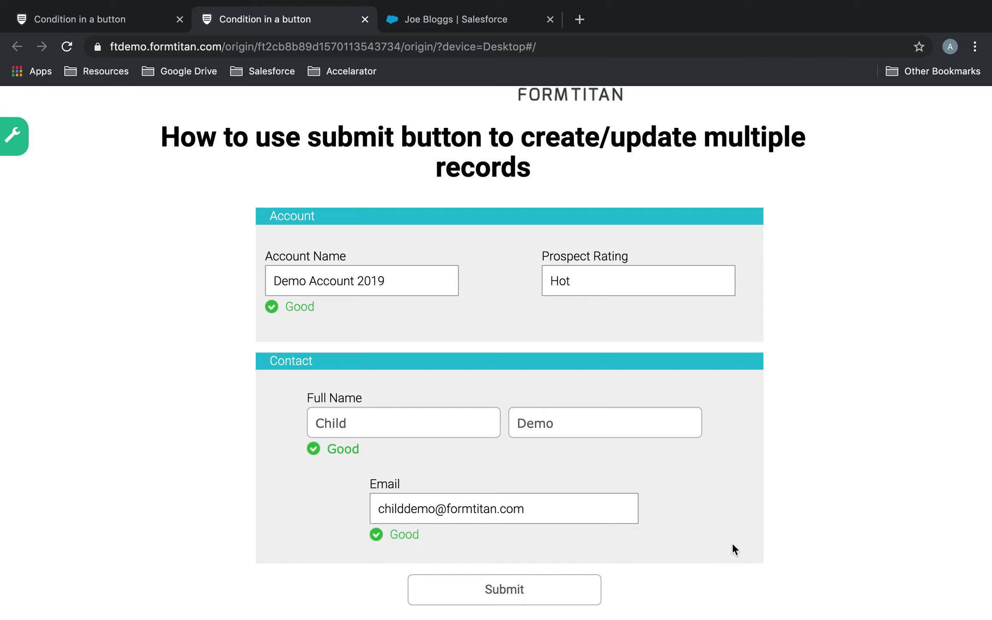
Submit the test entry, confirm it, and return to the form editor
{"action": "left_click", "coordinate": [583, 589]}
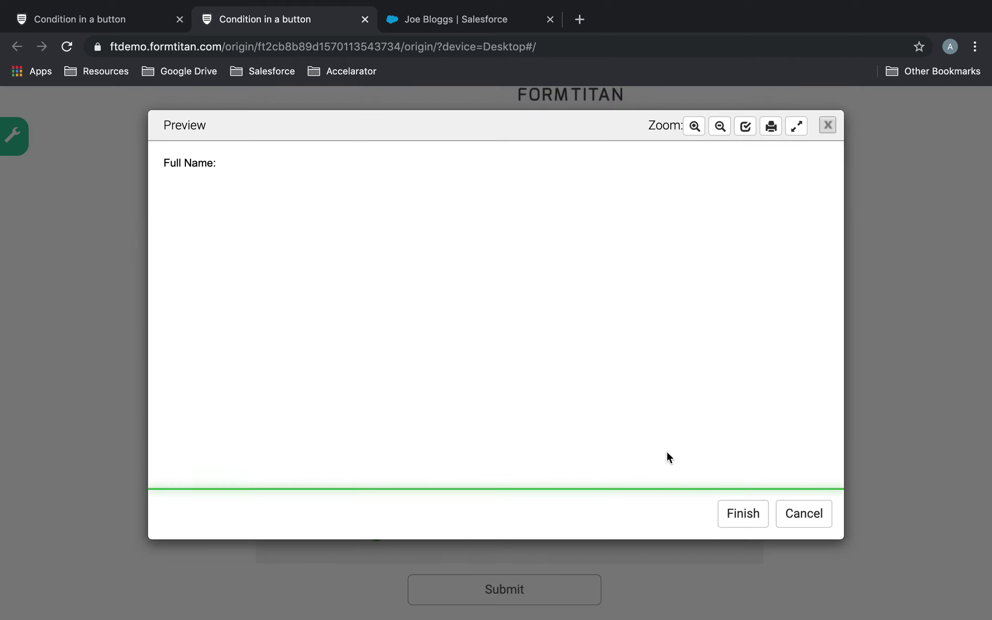
{"action": "left_click", "coordinate": [749, 517]}
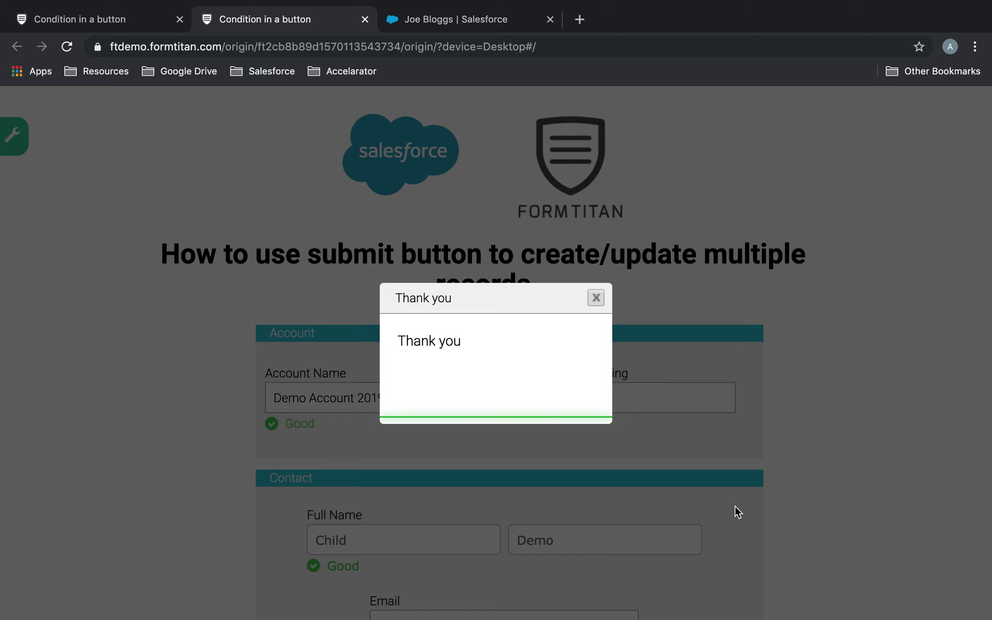
{"action": "scroll", "coordinate": [733, 502], "scroll_direction": "down", "scroll_amount": 3}
{"action": "scroll", "coordinate": [733, 503], "scroll_direction": "up", "scroll_amount": 2}
{"action": "scroll", "coordinate": [734, 503], "scroll_direction": "down", "scroll_amount": 4}
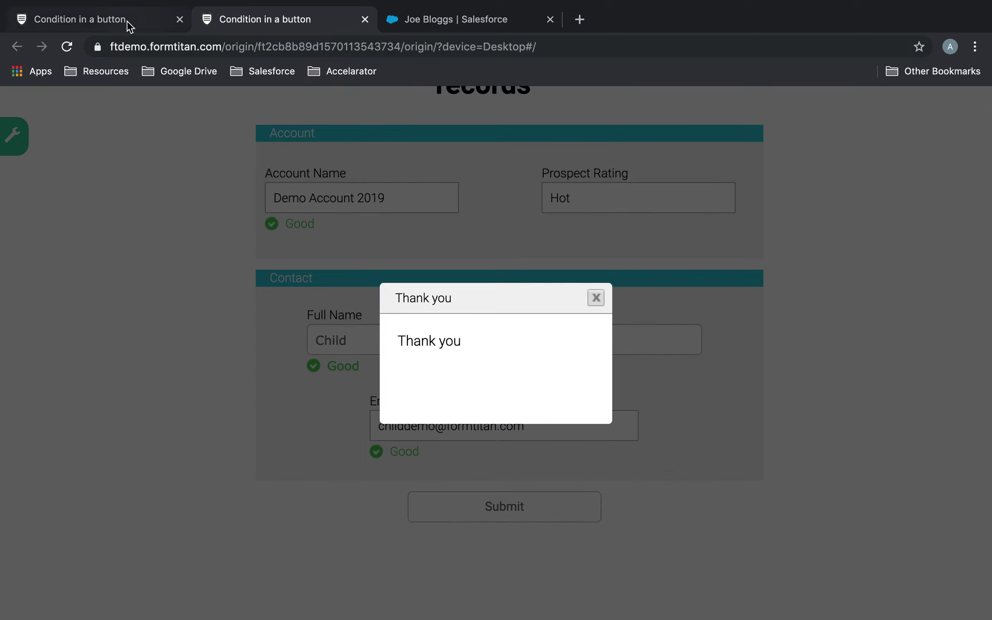
{"action": "left_click", "coordinate": [82, 19]}
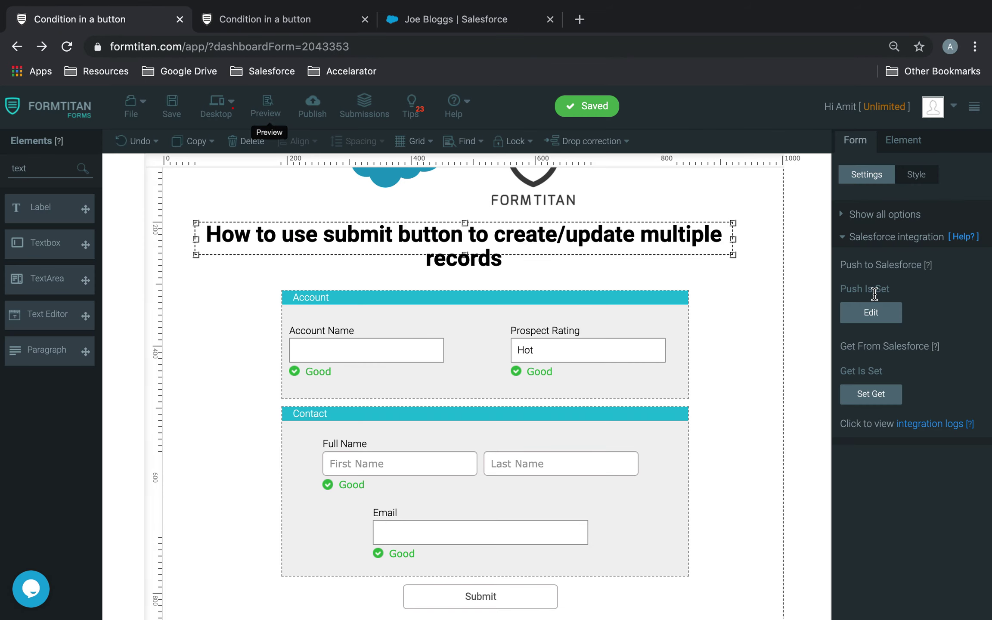
Open the integration logs and refresh them to show the three successful pushes
{"action": "left_click", "coordinate": [924, 425]}
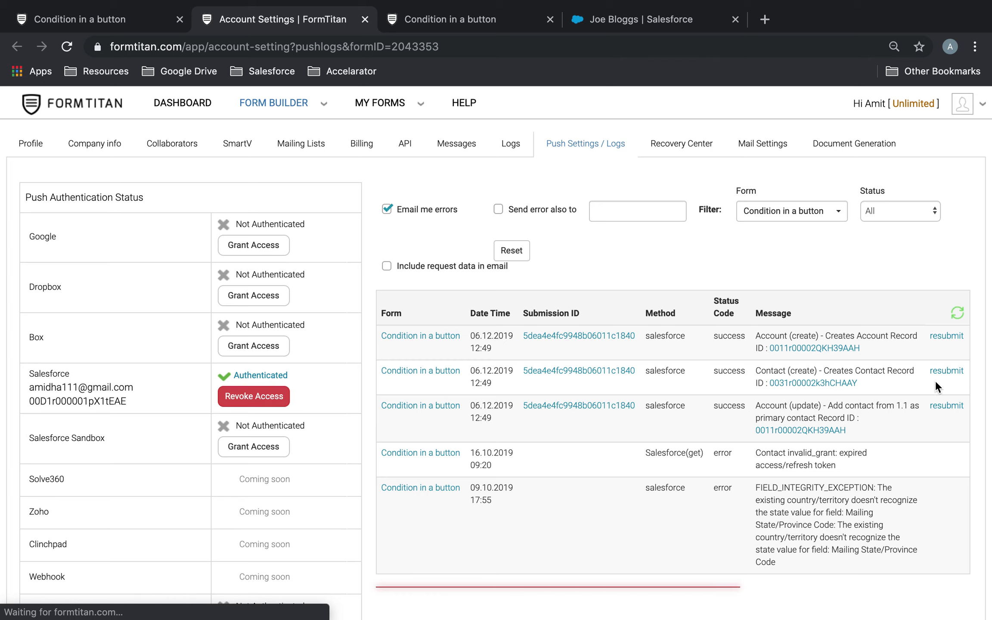
{"action": "left_click", "coordinate": [958, 314]}
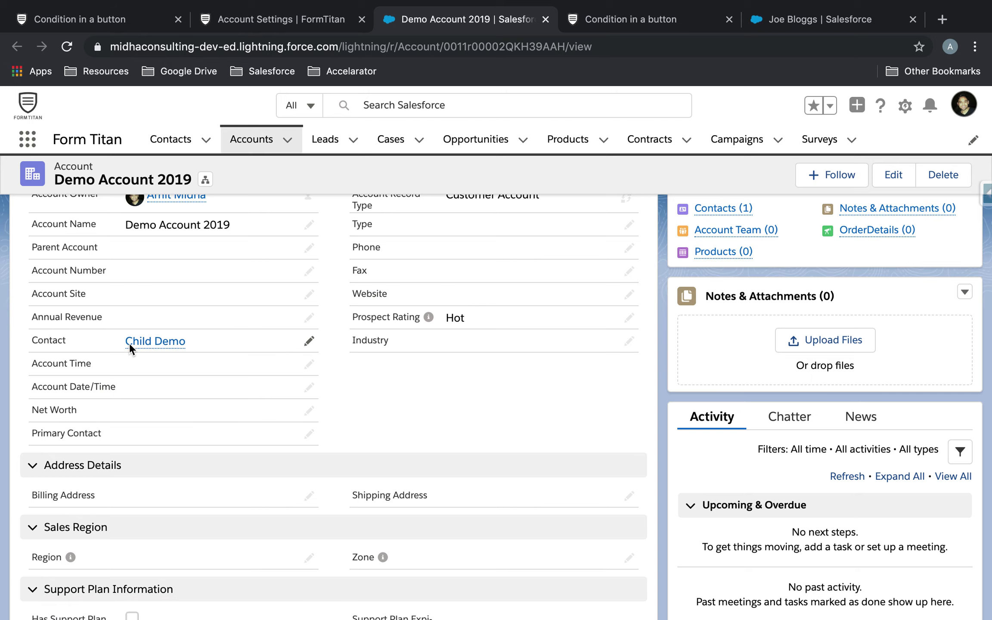
View the linked contact's card and the Contacts (1) list on Demo Account 2019, then return to FormTitan
{"action": "mouse_move", "coordinate": [171, 347]}
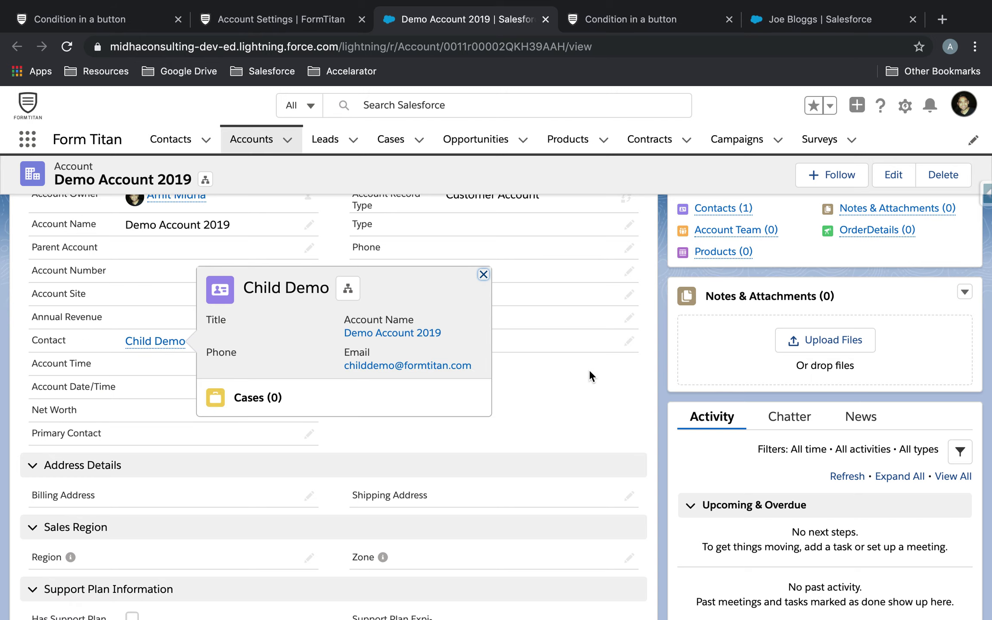
{"action": "scroll", "coordinate": [590, 376], "scroll_direction": "up", "scroll_amount": 3}
{"action": "mouse_move", "coordinate": [745, 323]}
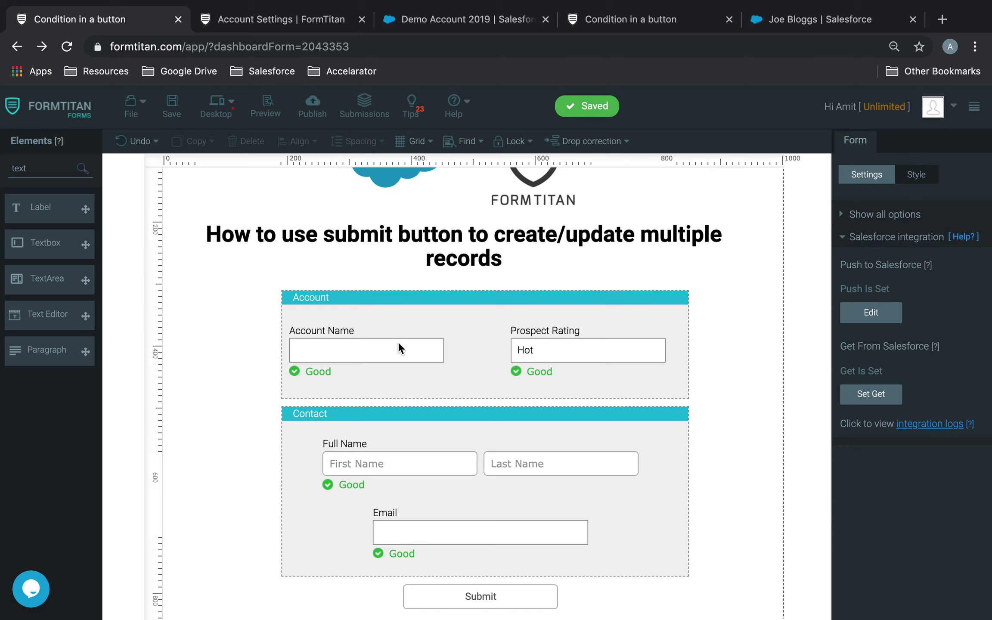
{"action": "left_click", "coordinate": [874, 311]}
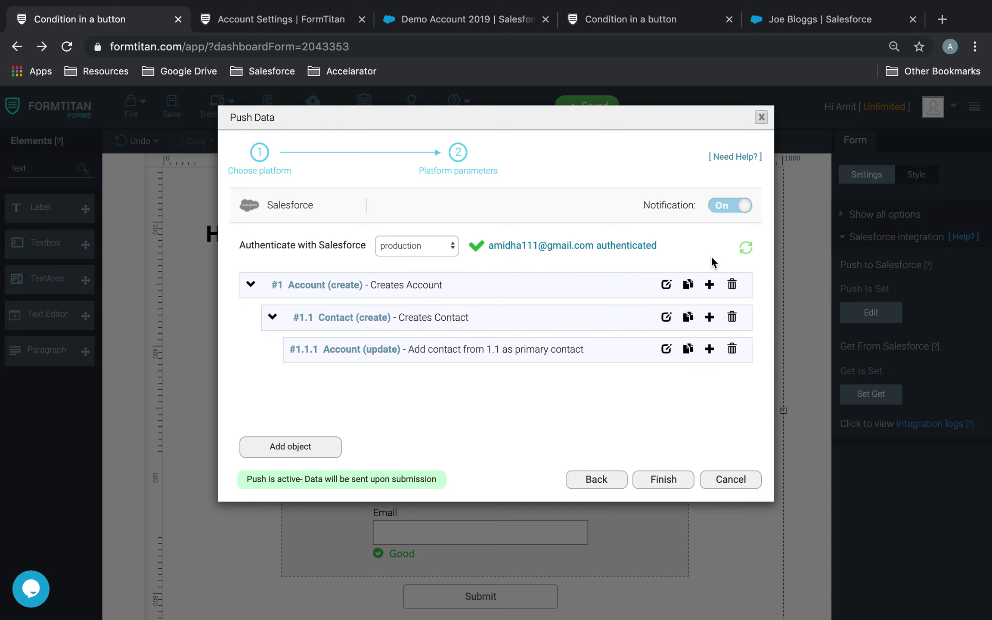
{"action": "left_click", "coordinate": [669, 481]}
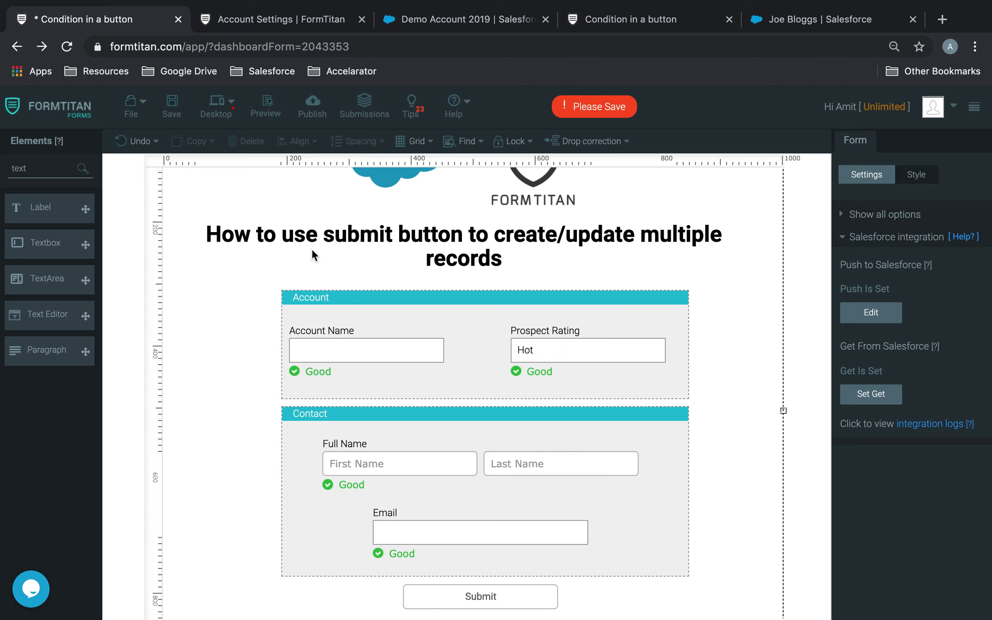
{"action": "left_click", "coordinate": [171, 112]}
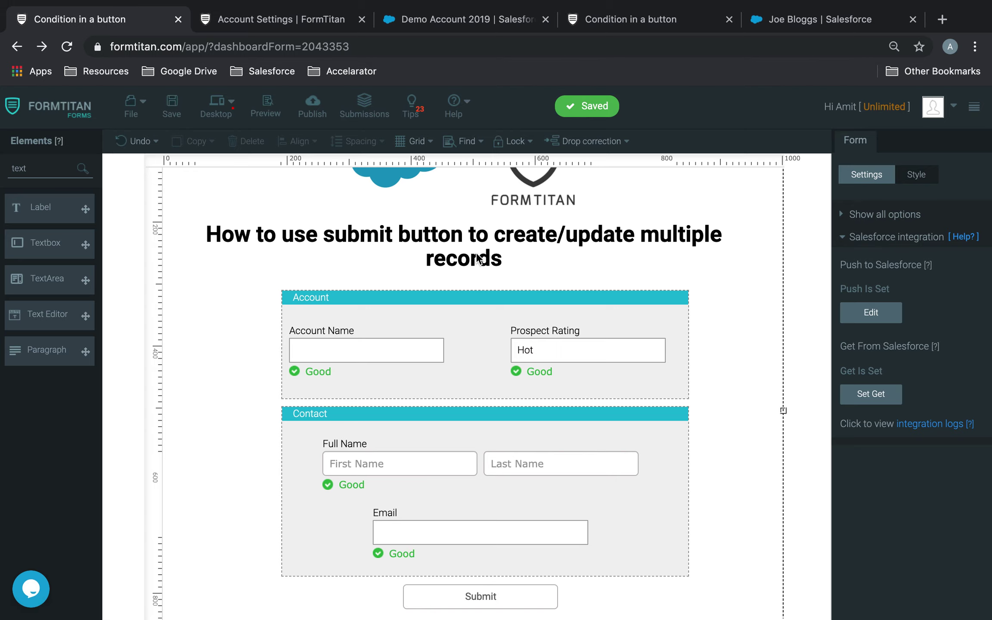